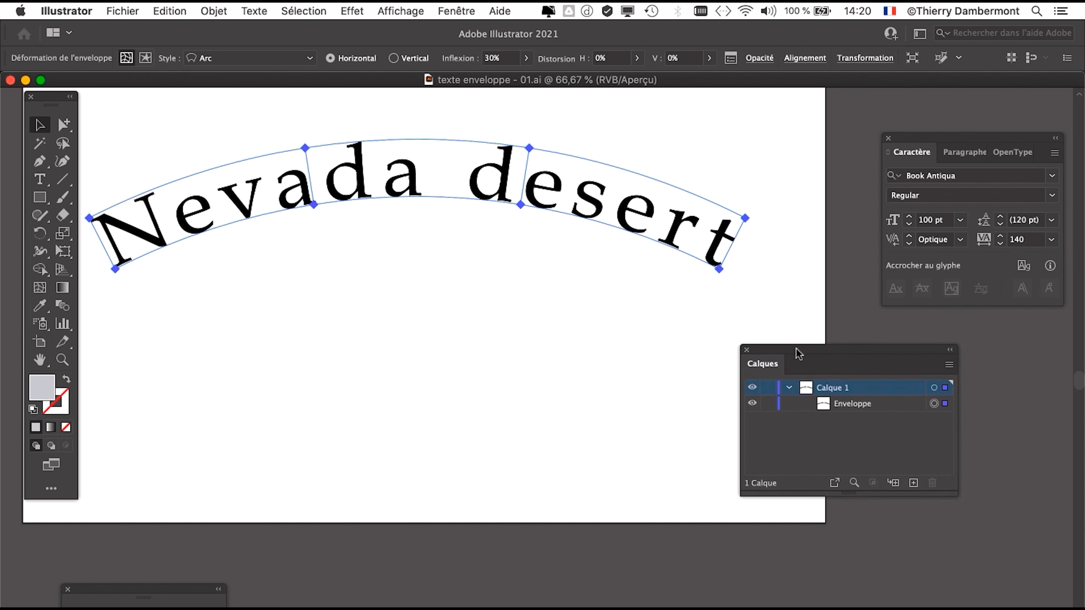
Select the arched "Nevada desert" text and switch the warp from envelope editing to content editing
{"action": "left_click", "coordinate": [314, 234]}
{"action": "left_click", "coordinate": [295, 218]}
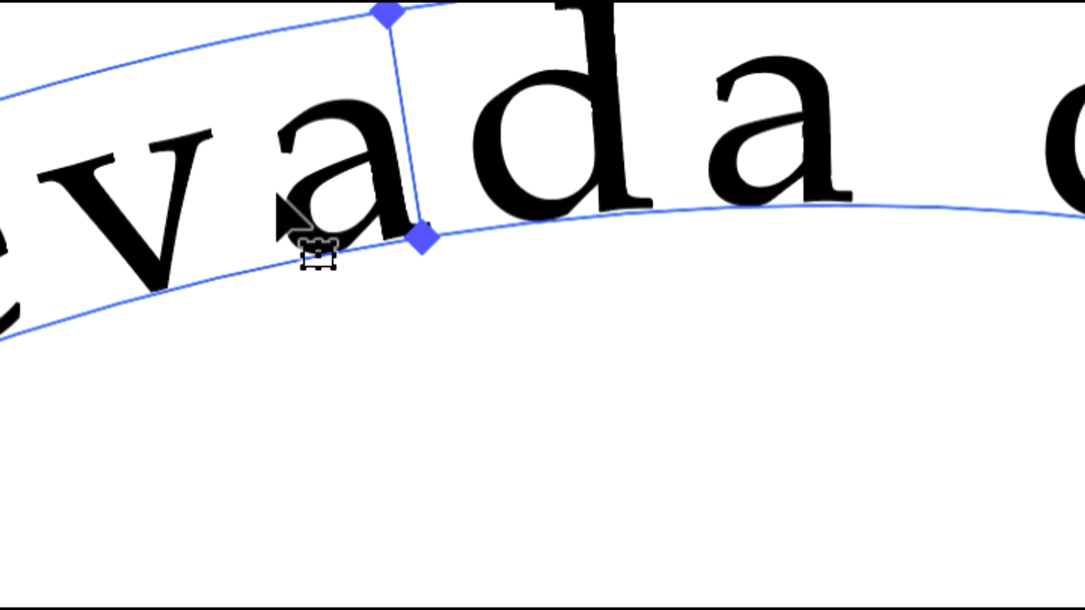
{"action": "left_click", "coordinate": [278, 219]}
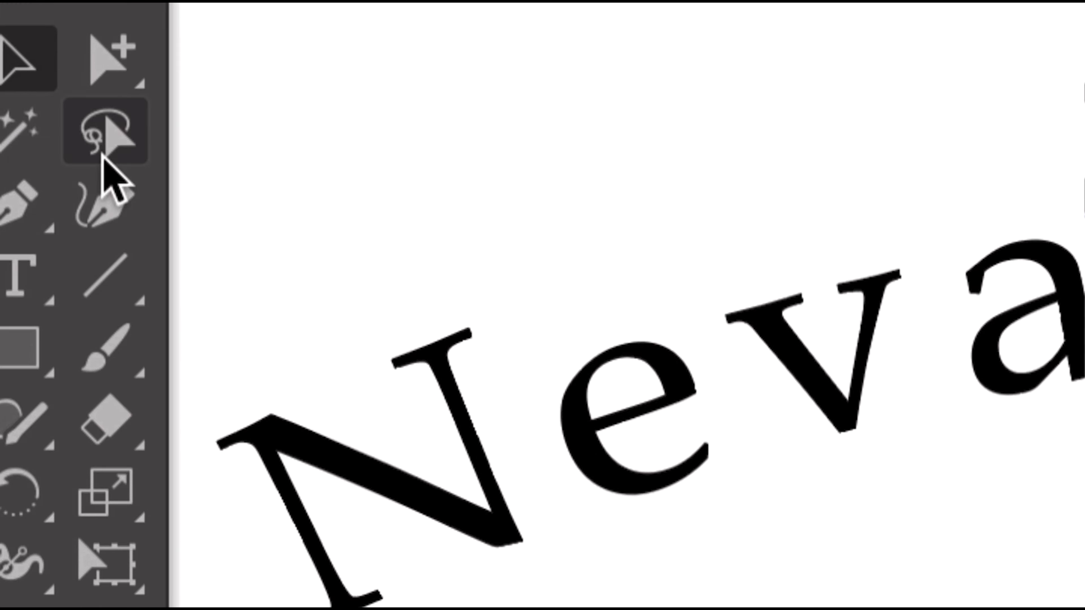
{"action": "left_click", "coordinate": [169, 201]}
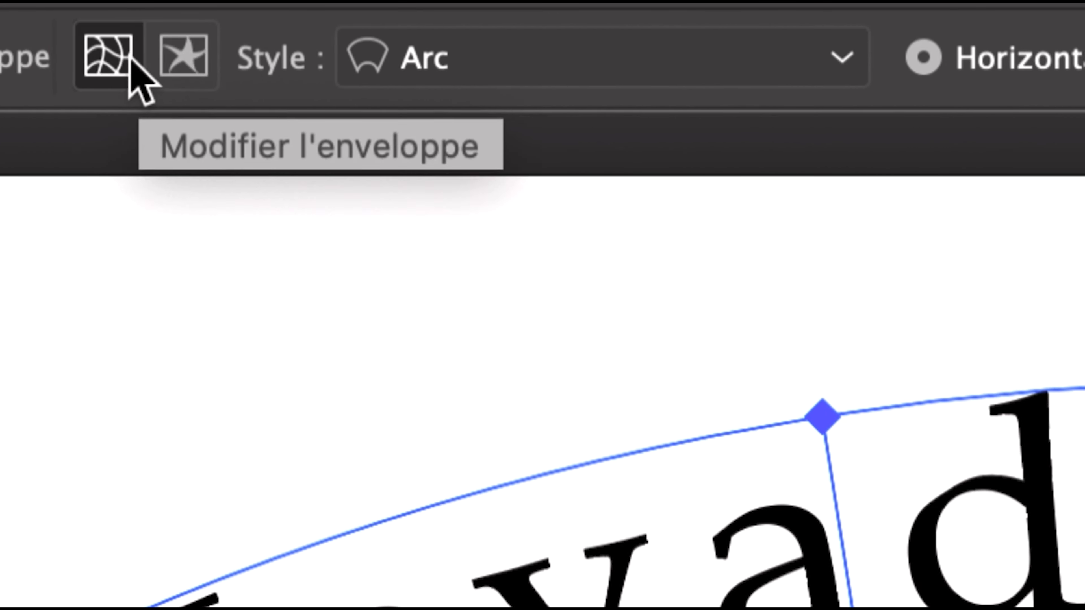
{"action": "left_click", "coordinate": [132, 58]}
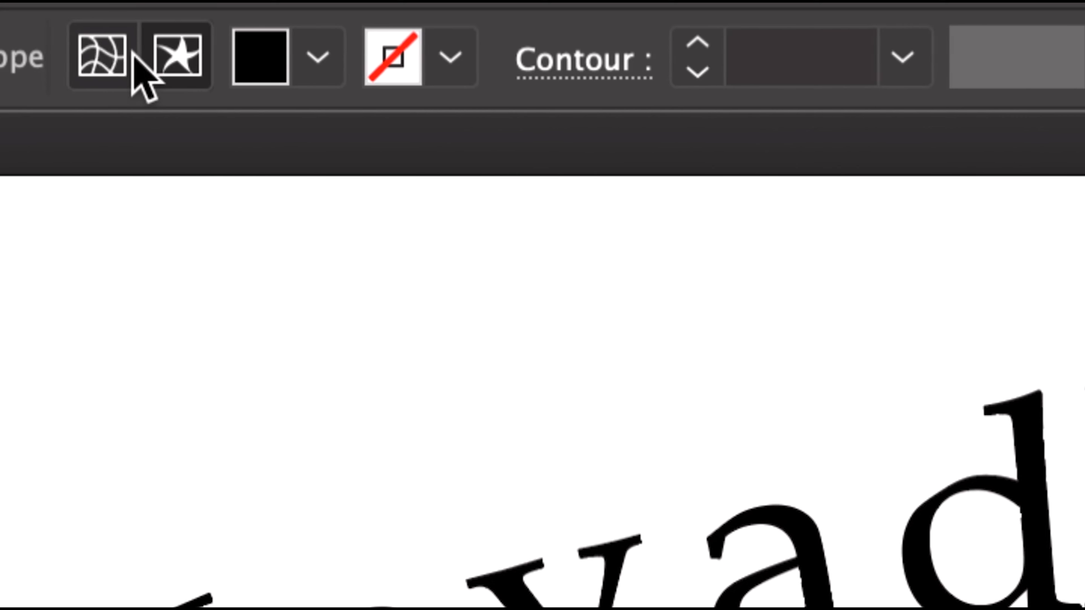
{"action": "left_click", "coordinate": [111, 60]}
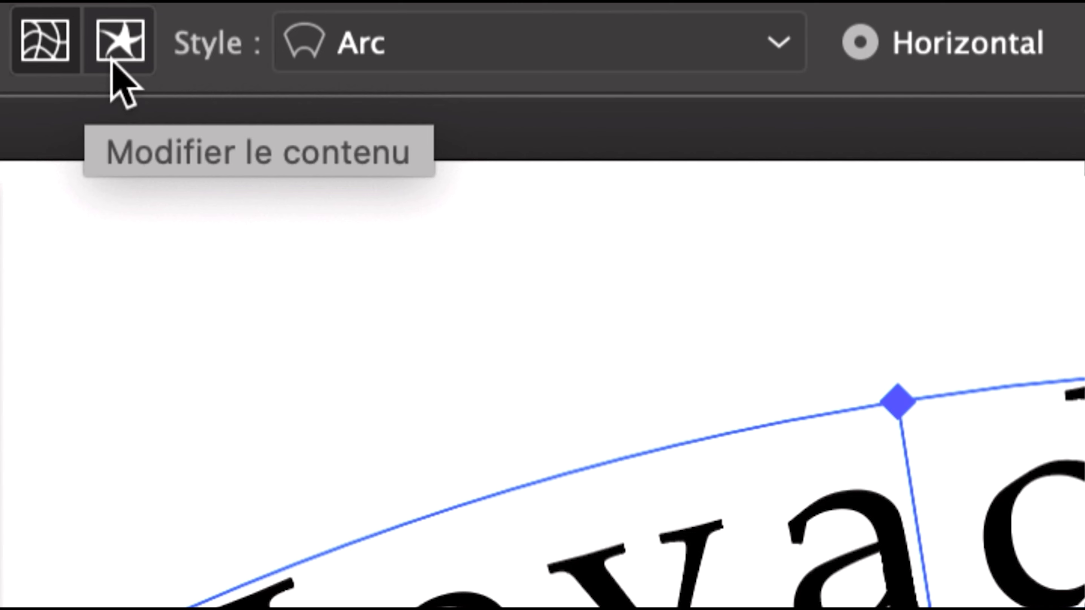
{"action": "left_click", "coordinate": [112, 47]}
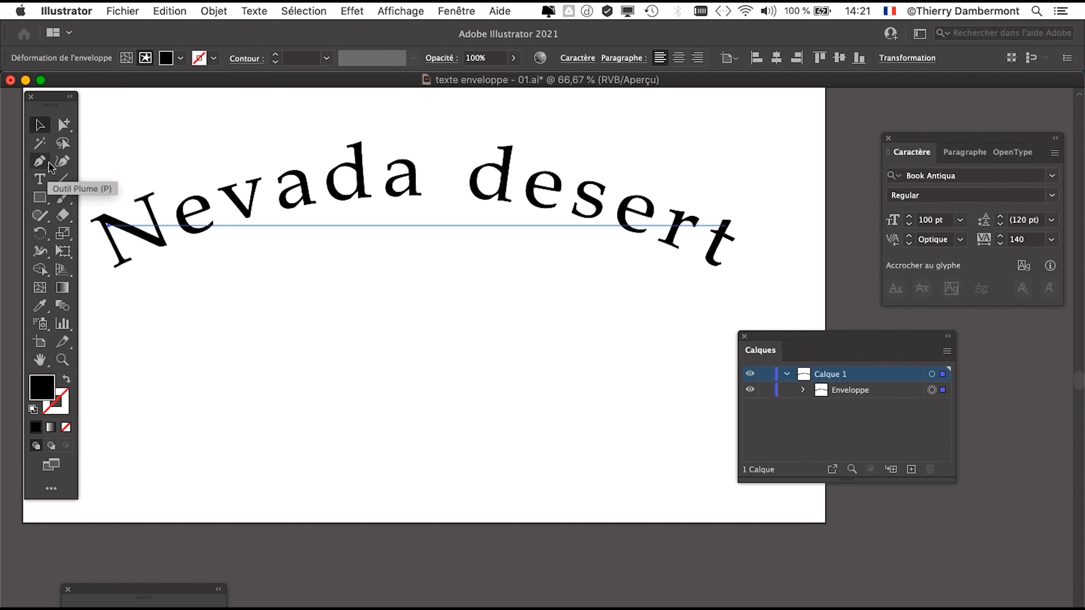
Move the tool panel clear of the artwork and select the entire "Nevada desert" text with the Type tool
{"action": "left_click_drag", "start_coordinate": [51, 105], "coordinate": [35, 114]}
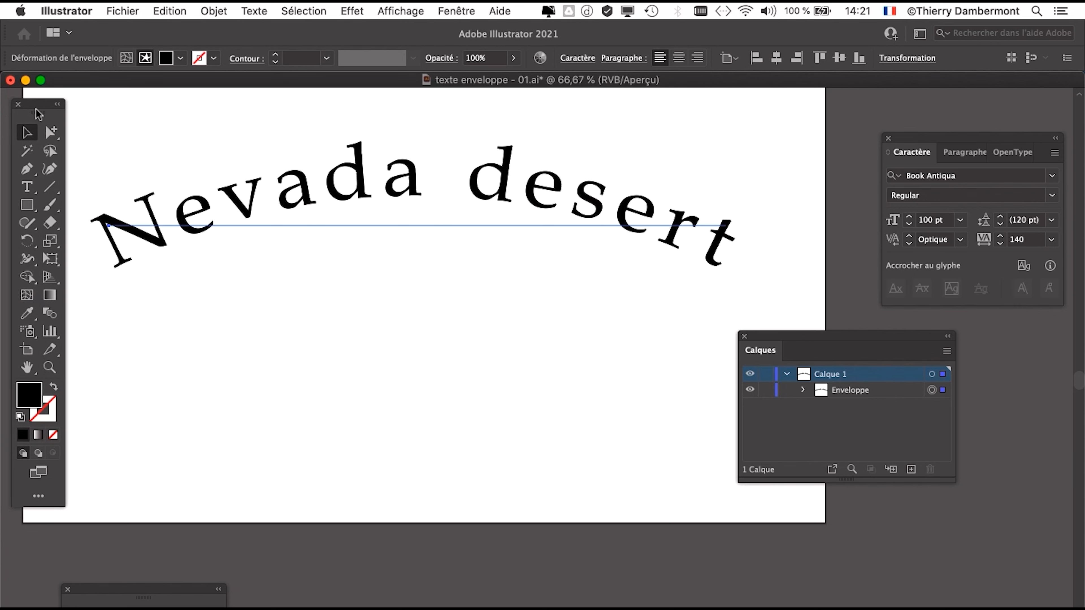
{"action": "left_click", "coordinate": [29, 191]}
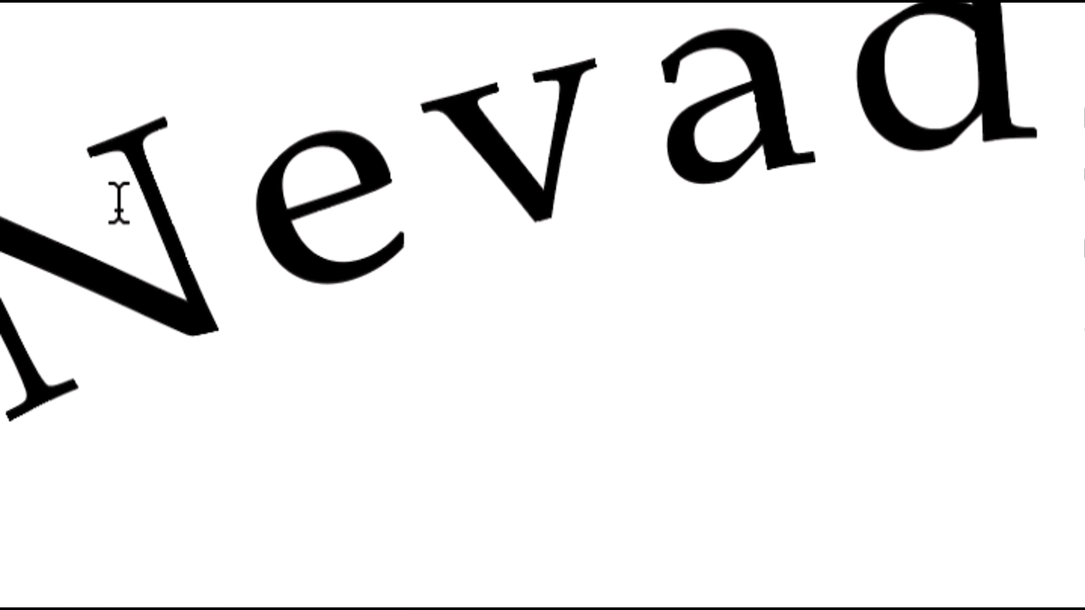
{"action": "left_click_drag", "start_coordinate": [119, 203], "coordinate": [987, 240]}
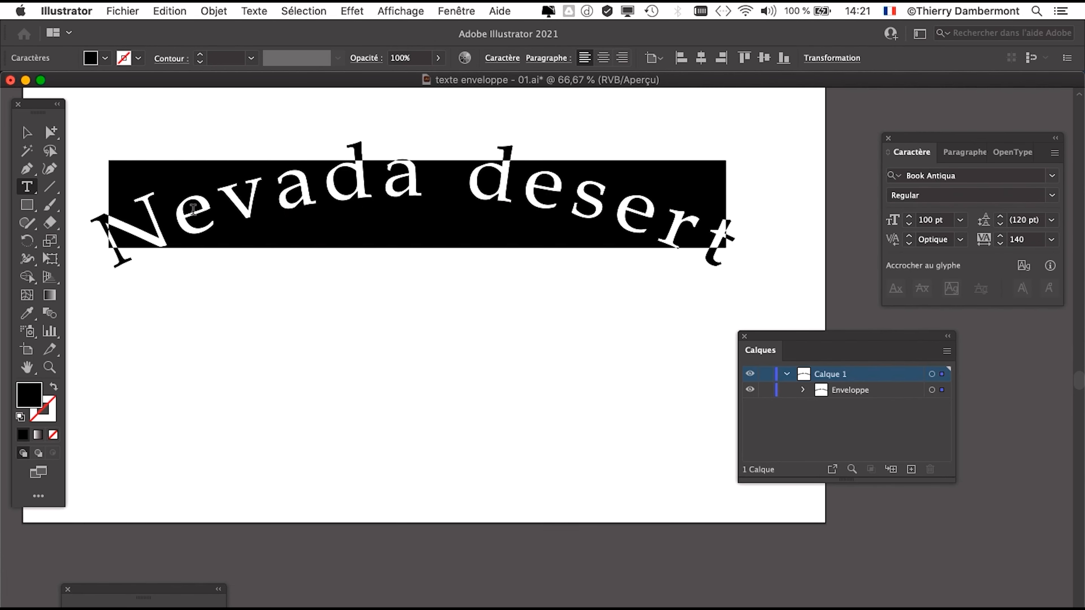
{"action": "left_click", "coordinate": [153, 210]}
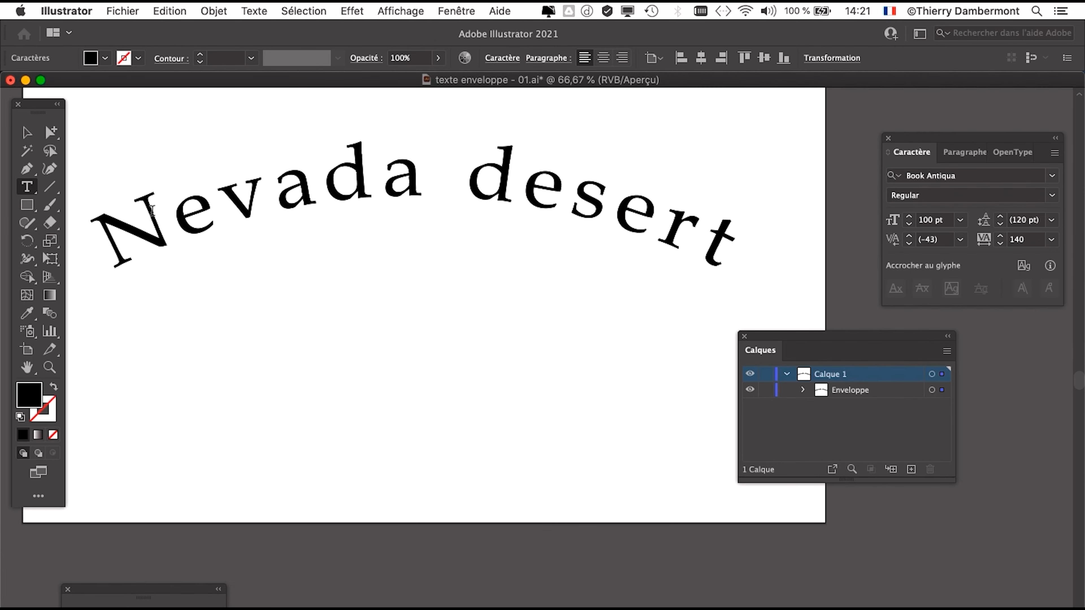
{"action": "left_click_drag", "start_coordinate": [153, 210], "coordinate": [481, 211]}
{"action": "left_click", "coordinate": [150, 210]}
{"action": "left_click_drag", "start_coordinate": [116, 210], "coordinate": [814, 213]}
Switch the document to outline view so the undistorted text can be edited
{"action": "key", "text": "super+y"}
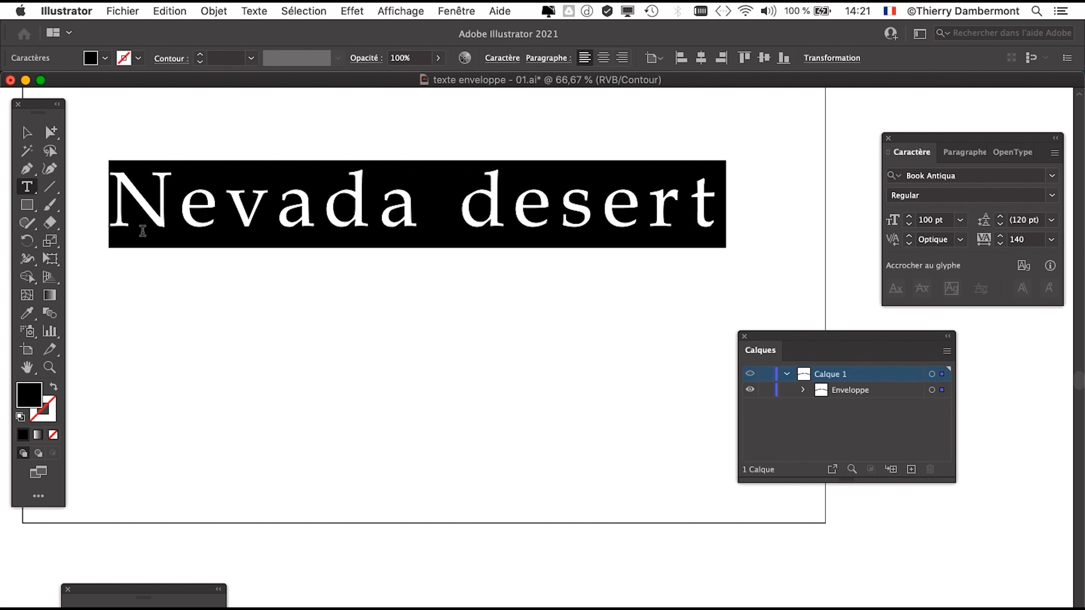
{"action": "key", "text": "super+y"}
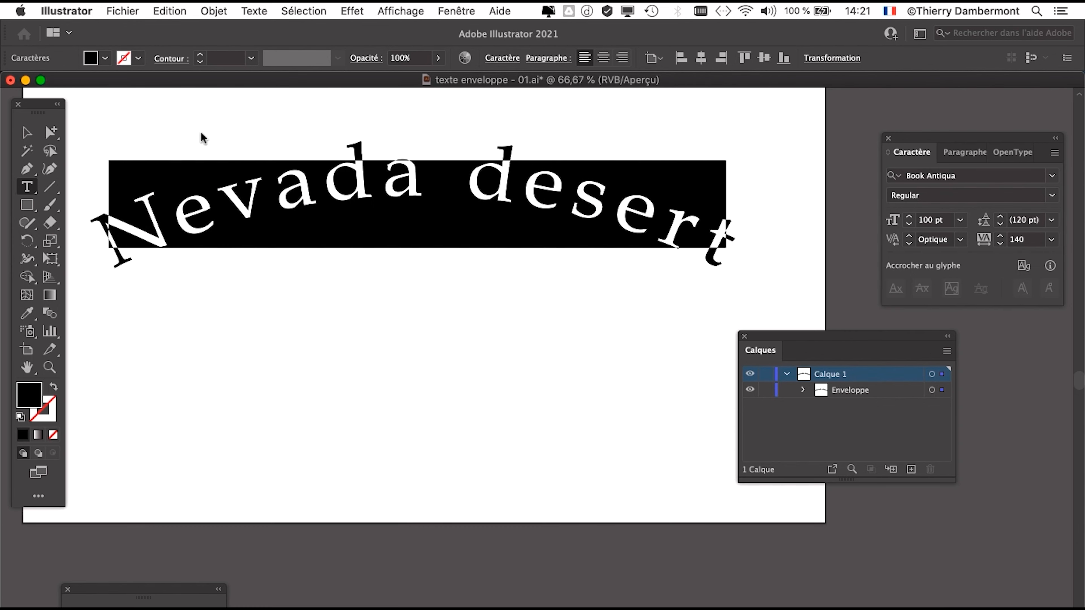
{"action": "left_click", "coordinate": [410, 6]}
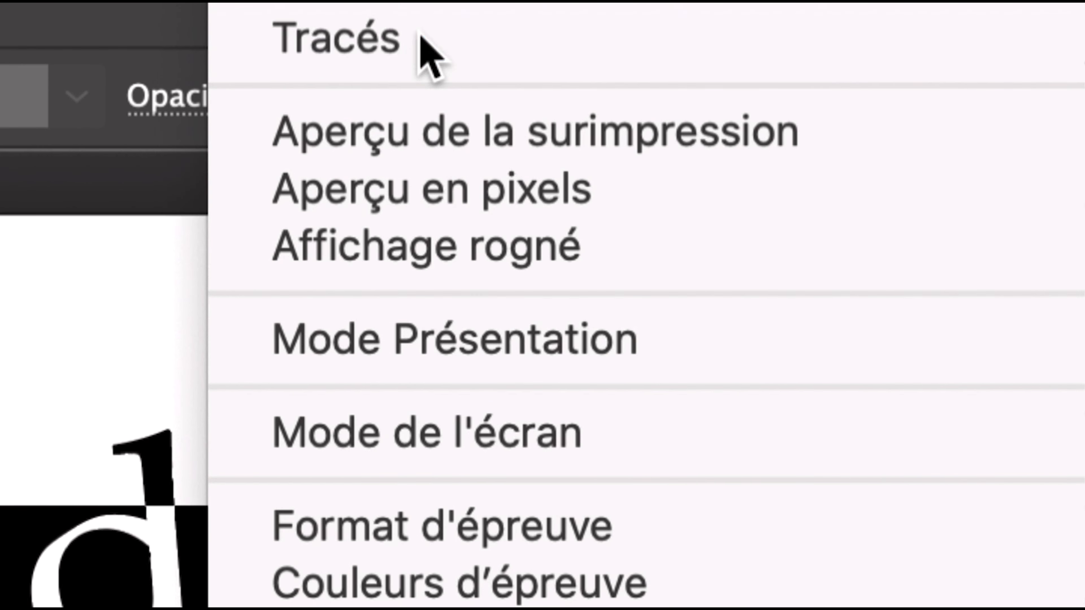
{"action": "left_click", "coordinate": [449, 154]}
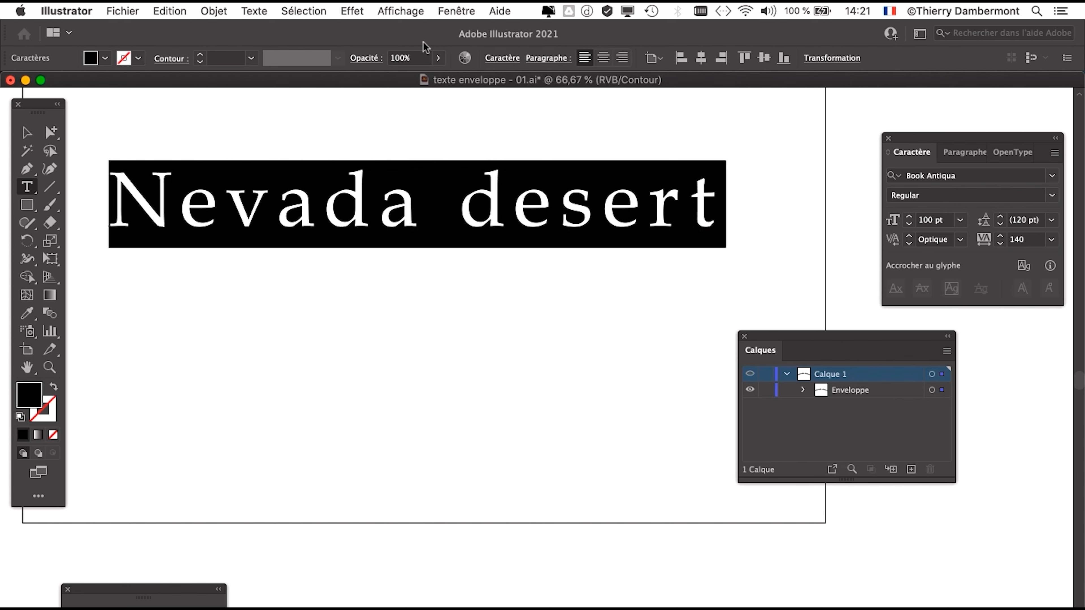
Set the font of the whole "Nevada desert" text to ClarendonTMed
{"action": "left_click_drag", "start_coordinate": [112, 205], "coordinate": [725, 209]}
{"action": "left_click", "coordinate": [1052, 176]}
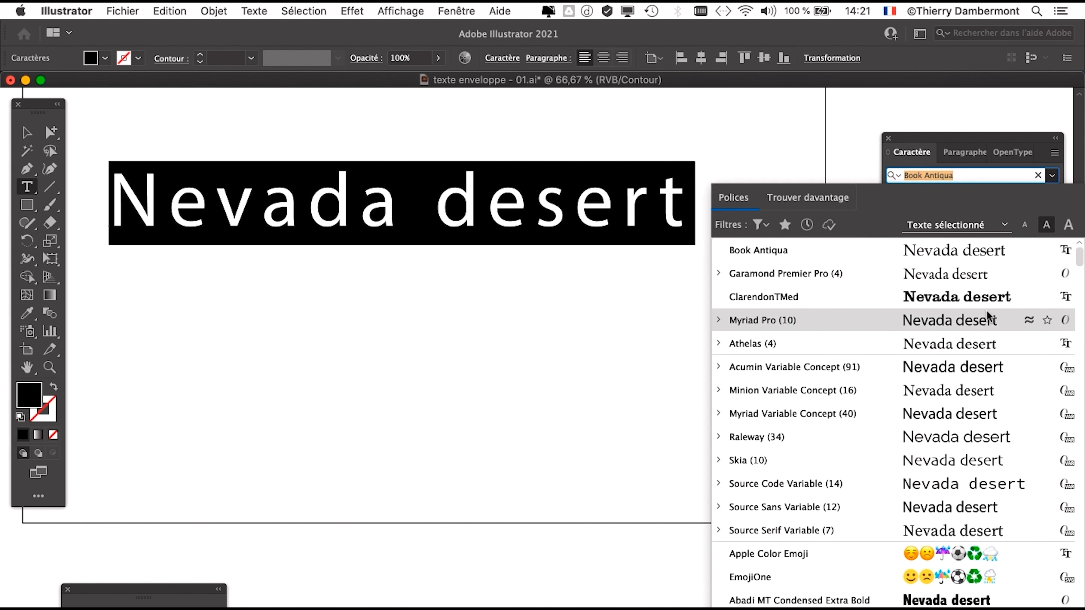
{"action": "left_click", "coordinate": [989, 301]}
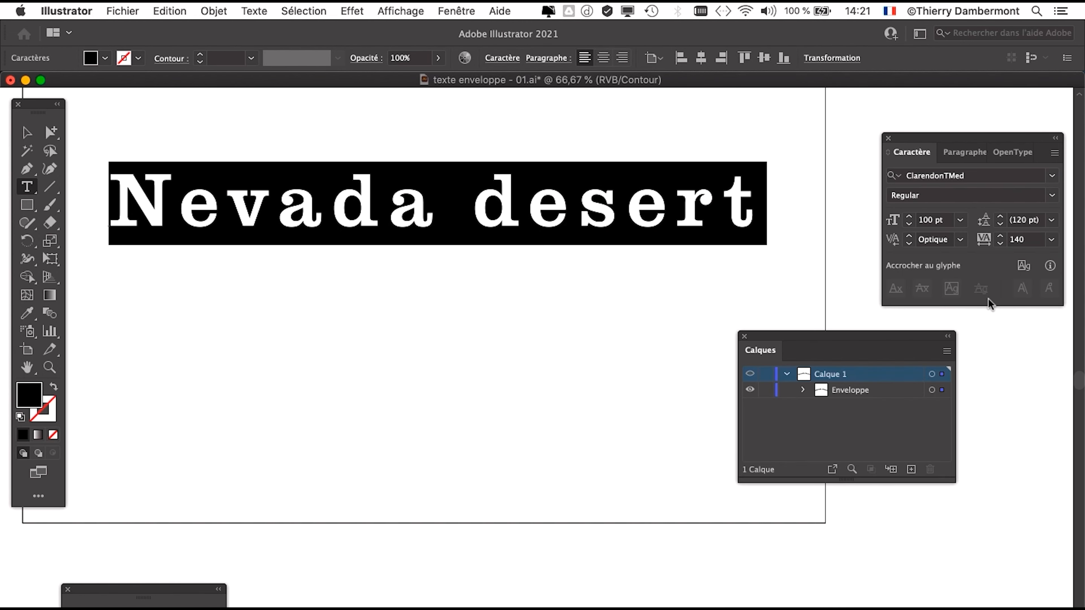
Replace the word "Nevada" with "Arizona" in the envelope text
{"action": "left_click", "coordinate": [380, 209]}
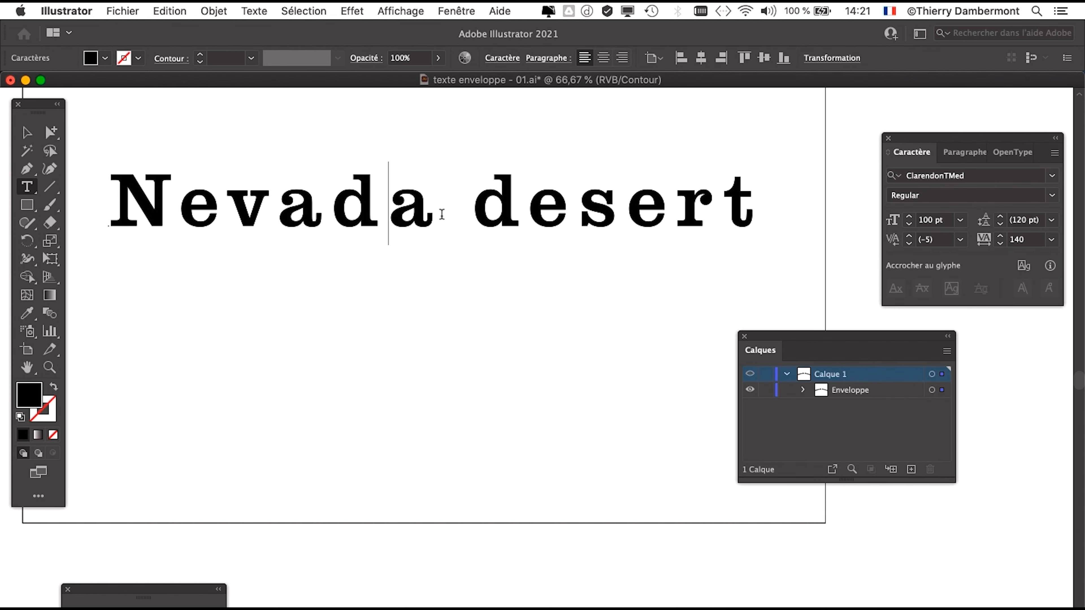
{"action": "left_click_drag", "start_coordinate": [440, 212], "coordinate": [136, 211]}
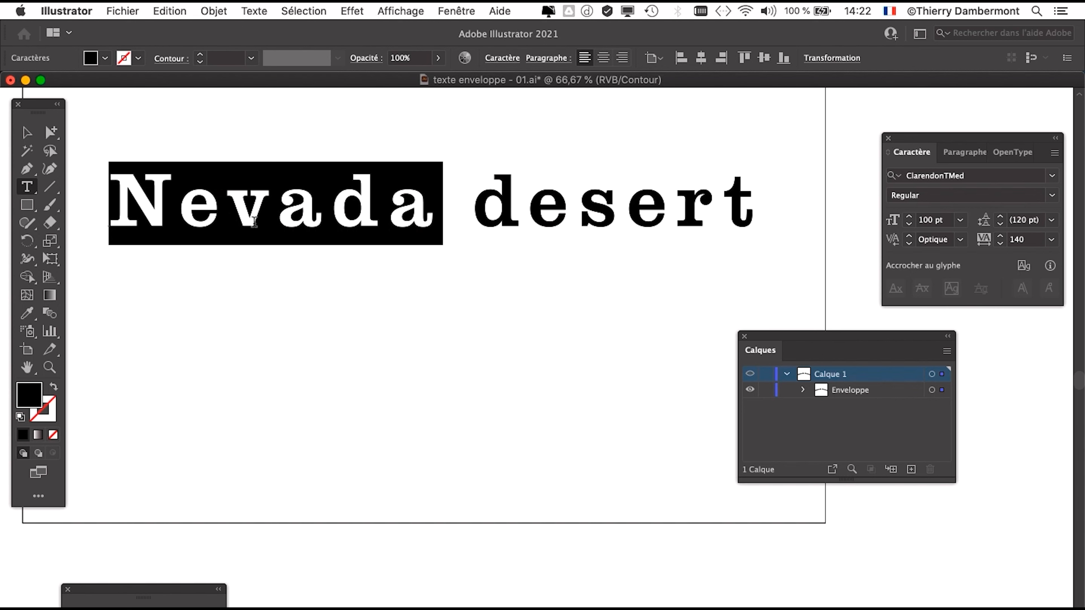
{"action": "type", "text": "Arizon"}
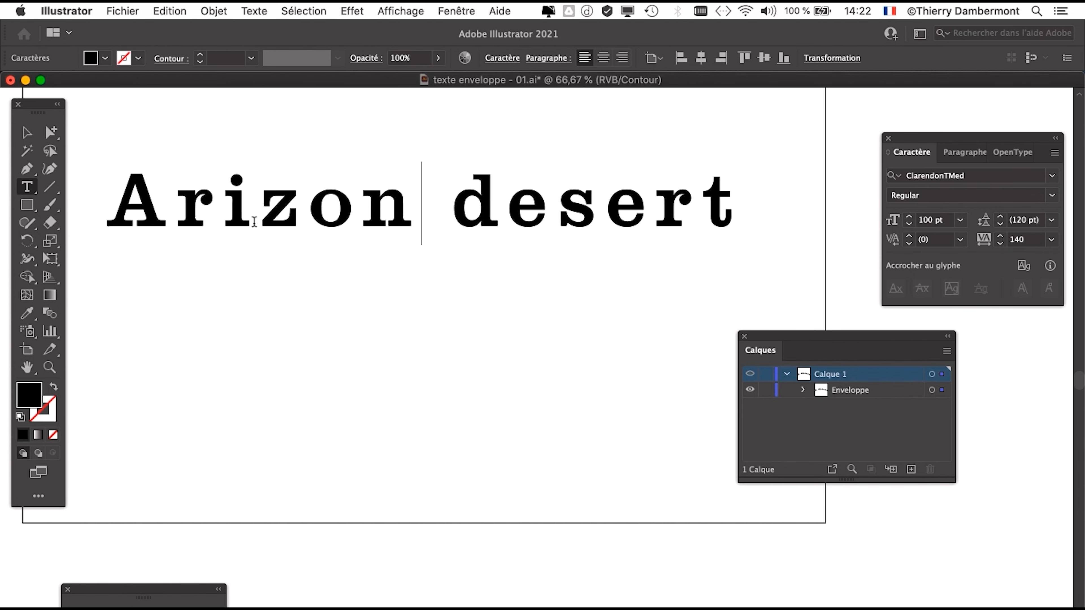
{"action": "type", "text": "a"}
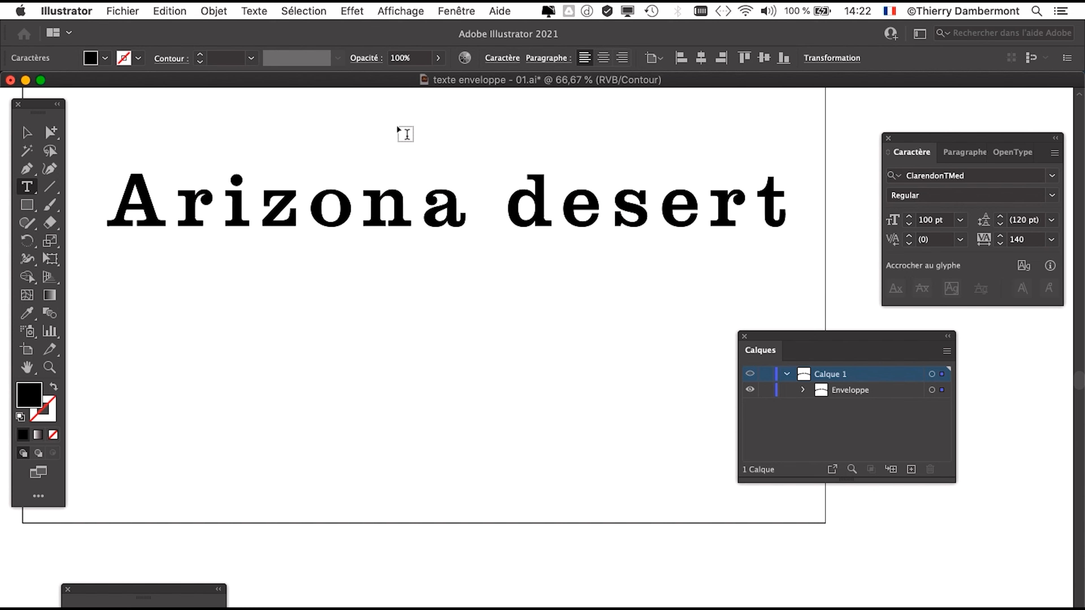
Place the text cursor right after "Arizona" and return the document to preview display
{"action": "double_click", "coordinate": [478, 200]}
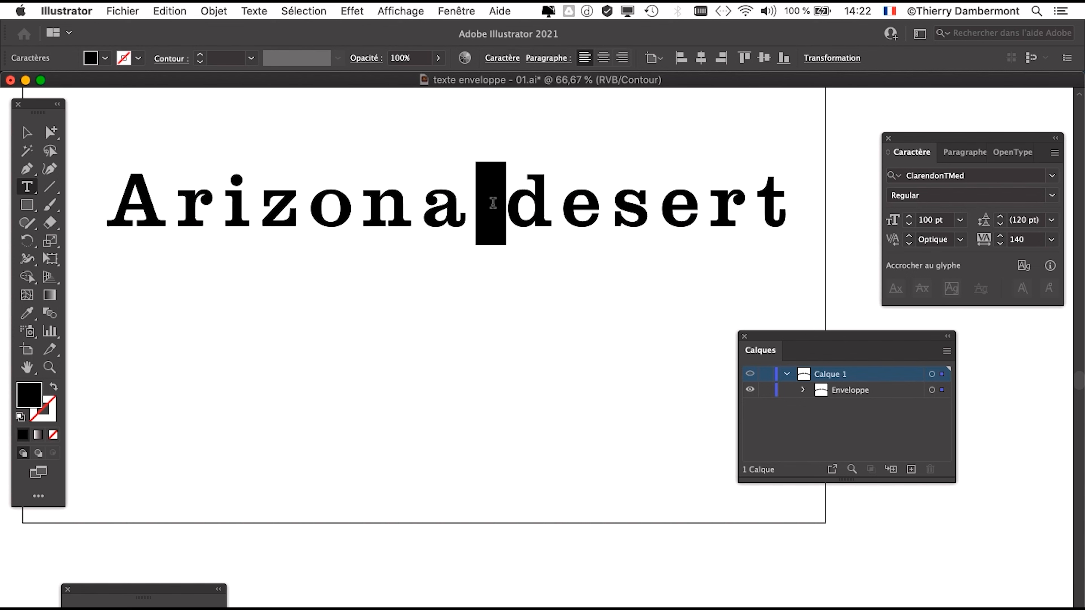
{"action": "left_click", "coordinate": [465, 182]}
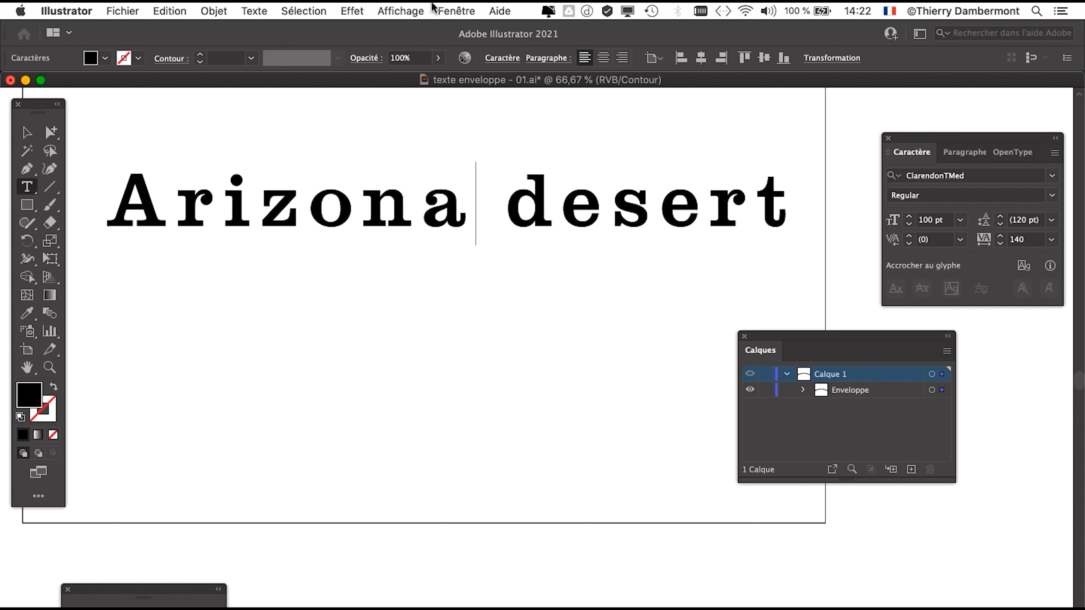
{"action": "left_click", "coordinate": [410, 10]}
{"action": "left_click", "coordinate": [415, 45]}
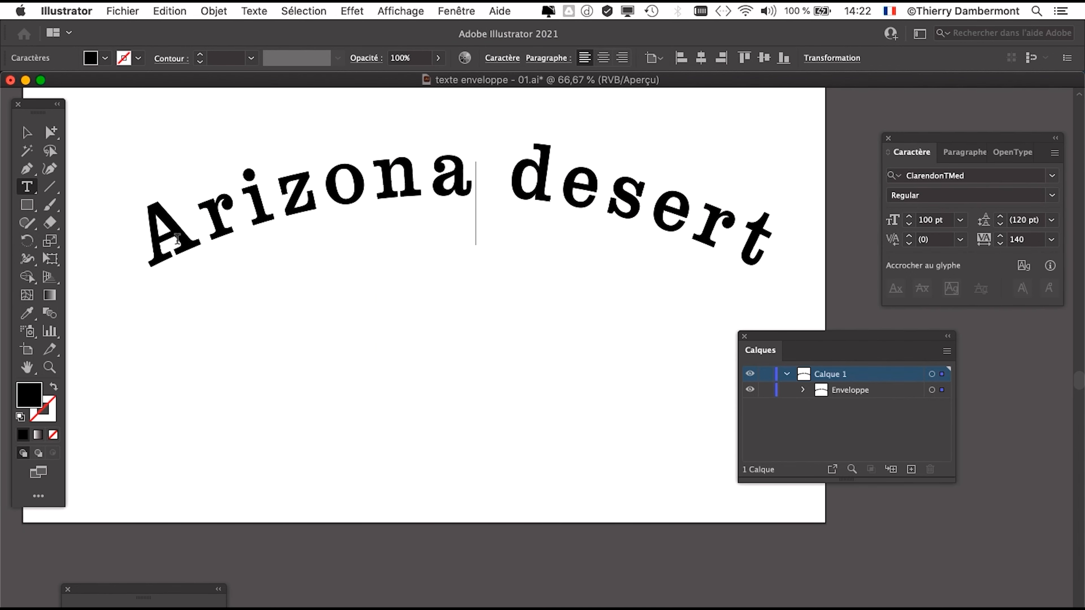
Switch the arched text to envelope editing with the Selection tool and set the arc's bend to 29%
{"action": "left_click", "coordinate": [28, 134]}
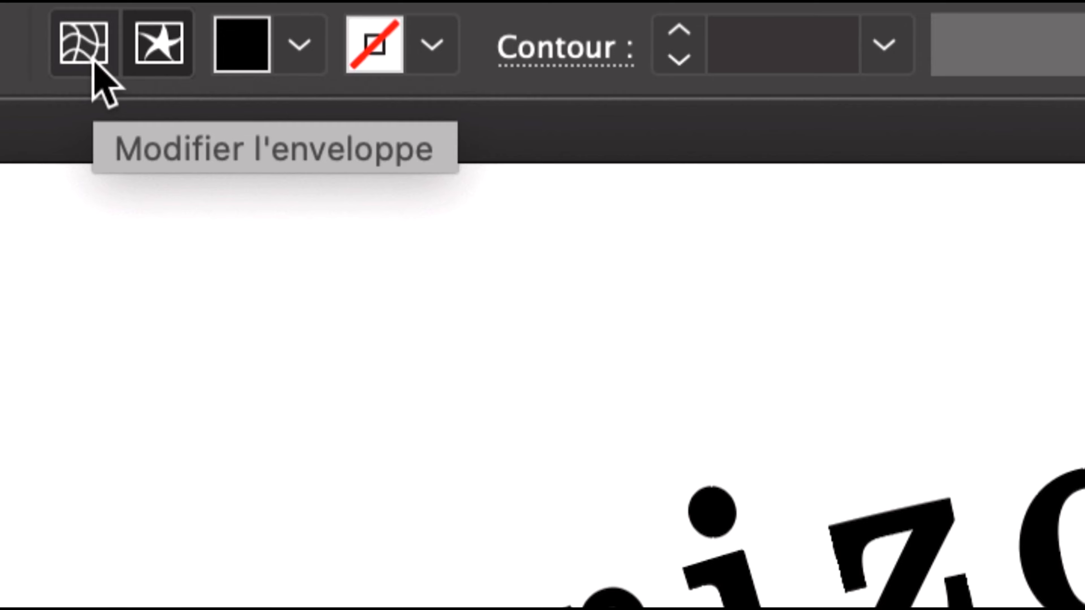
{"action": "left_click", "coordinate": [94, 64]}
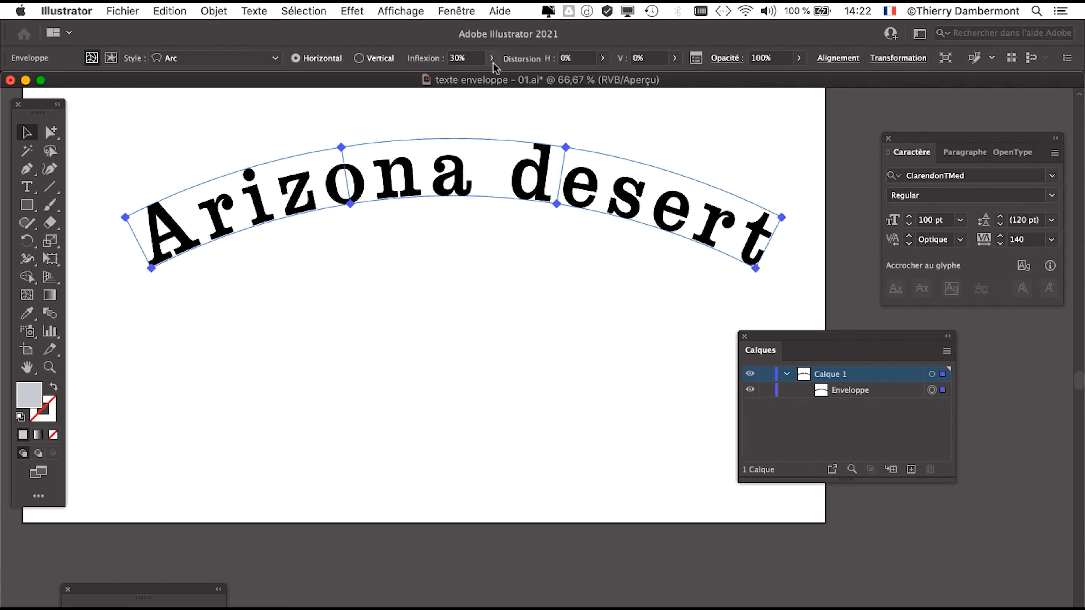
{"action": "left_click", "coordinate": [492, 59]}
{"action": "mouse_move", "coordinate": [475, 78]}
{"action": "left_mouse_down"}
{"action": "mouse_move", "coordinate": [458, 78]}
{"action": "mouse_move", "coordinate": [473, 79]}
{"action": "left_mouse_up"}
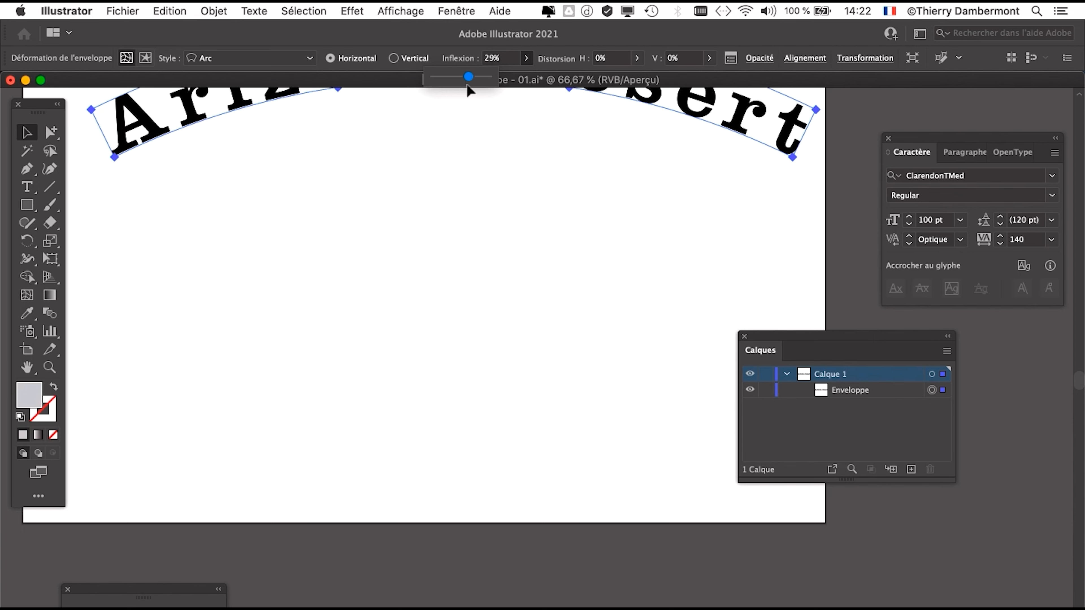
Move the Layers panel clear of the artwork and shift the arched text slightly down and left on the artboard
{"action": "scroll", "coordinate": [477, 223], "scroll_direction": "up", "scroll_amount": 5}
{"action": "left_click_drag", "start_coordinate": [480, 220], "coordinate": [470, 262]}
{"action": "left_click_drag", "start_coordinate": [788, 335], "coordinate": [917, 383]}
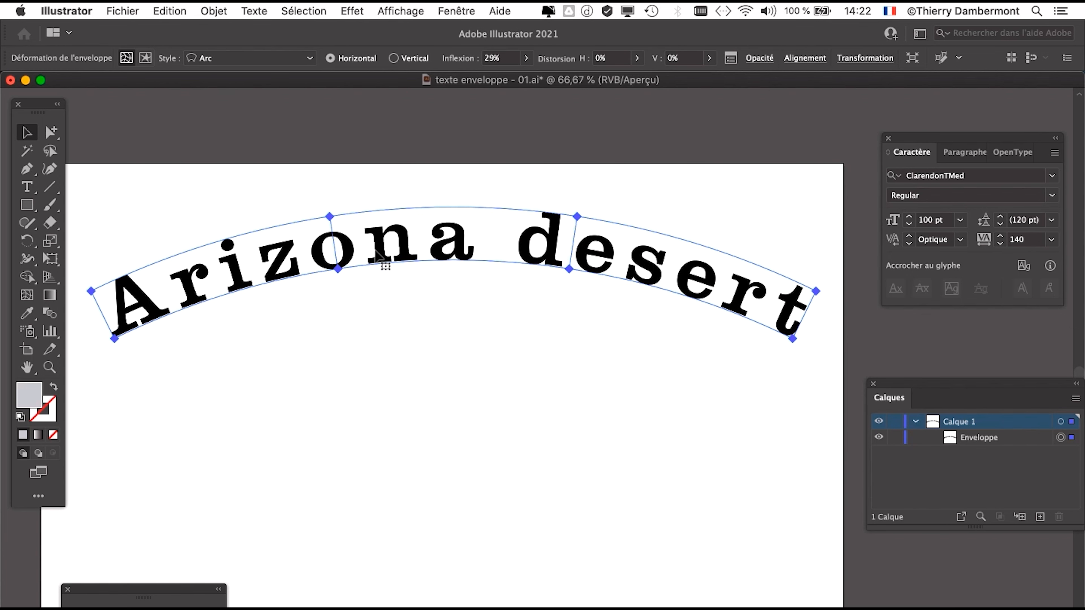
{"action": "left_click_drag", "start_coordinate": [377, 251], "coordinate": [370, 273]}
{"action": "left_click_drag", "start_coordinate": [526, 331], "coordinate": [539, 261]}
{"action": "left_click_drag", "start_coordinate": [471, 213], "coordinate": [456, 207]}
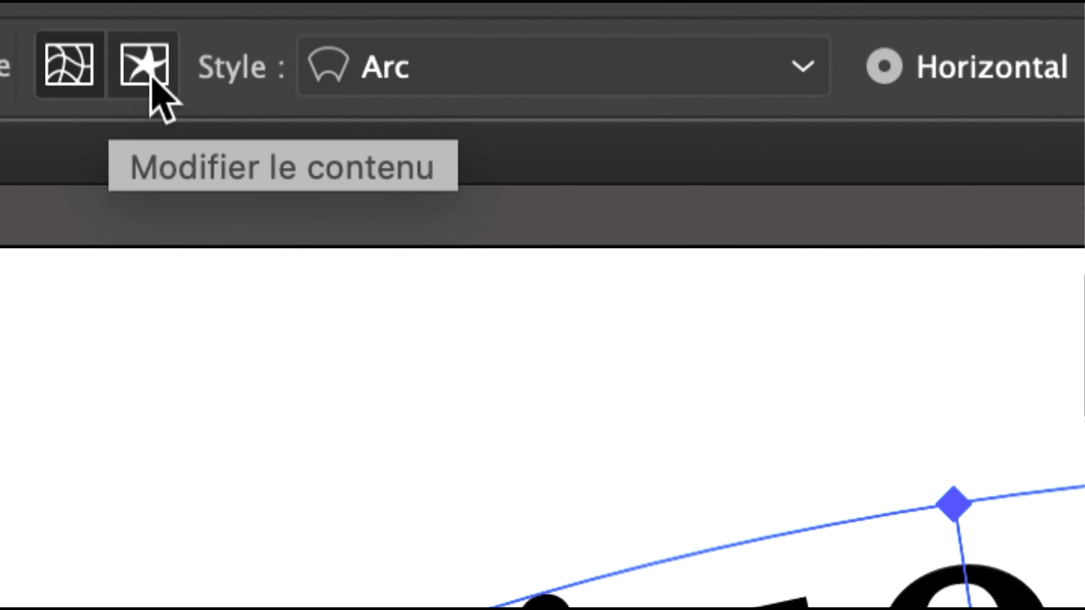
Switch the warped text to content editing and back to envelope editing with the Envelope Distort command
{"action": "left_click", "coordinate": [150, 78]}
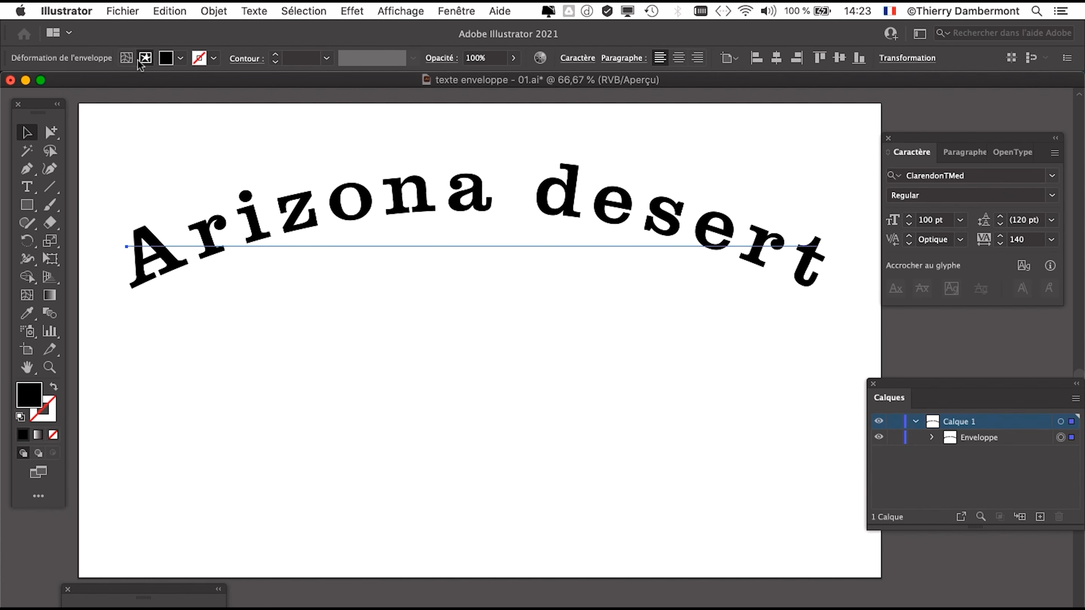
{"action": "left_click", "coordinate": [201, 9]}
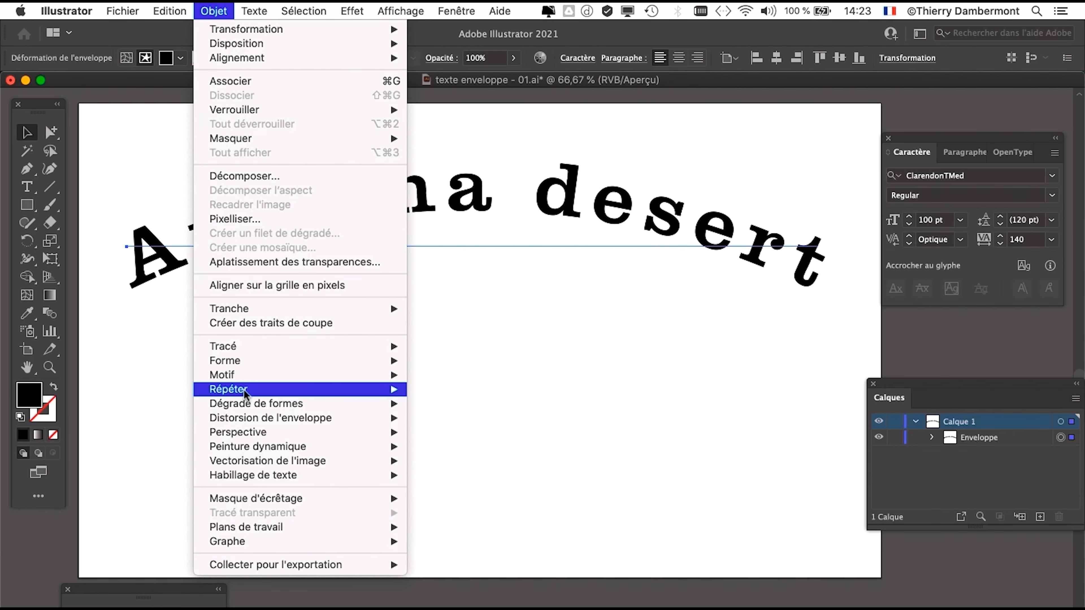
{"action": "mouse_move", "coordinate": [249, 421]}
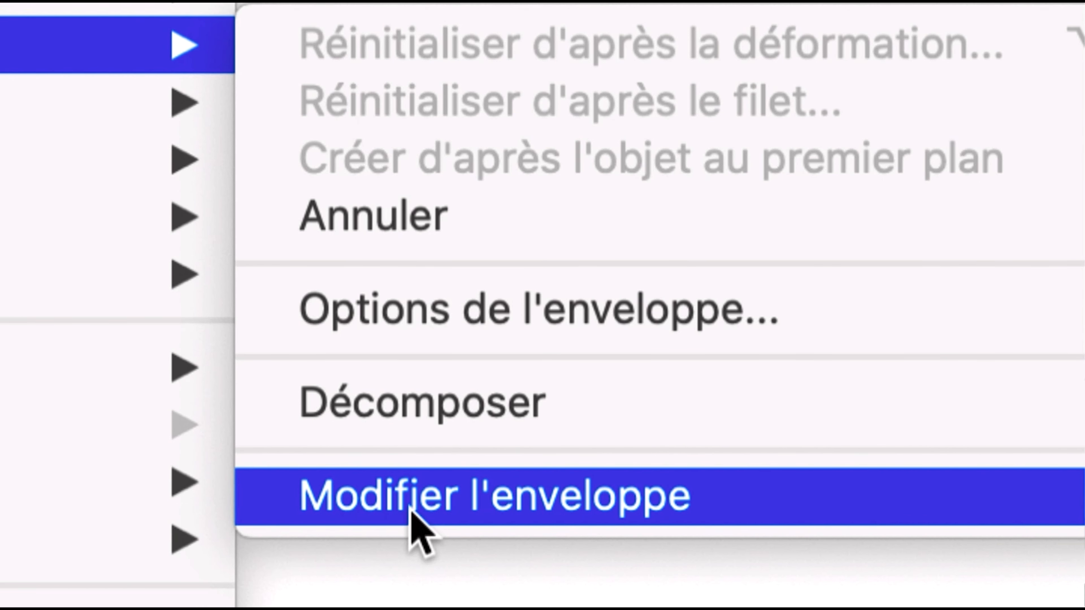
{"action": "left_click", "coordinate": [411, 511]}
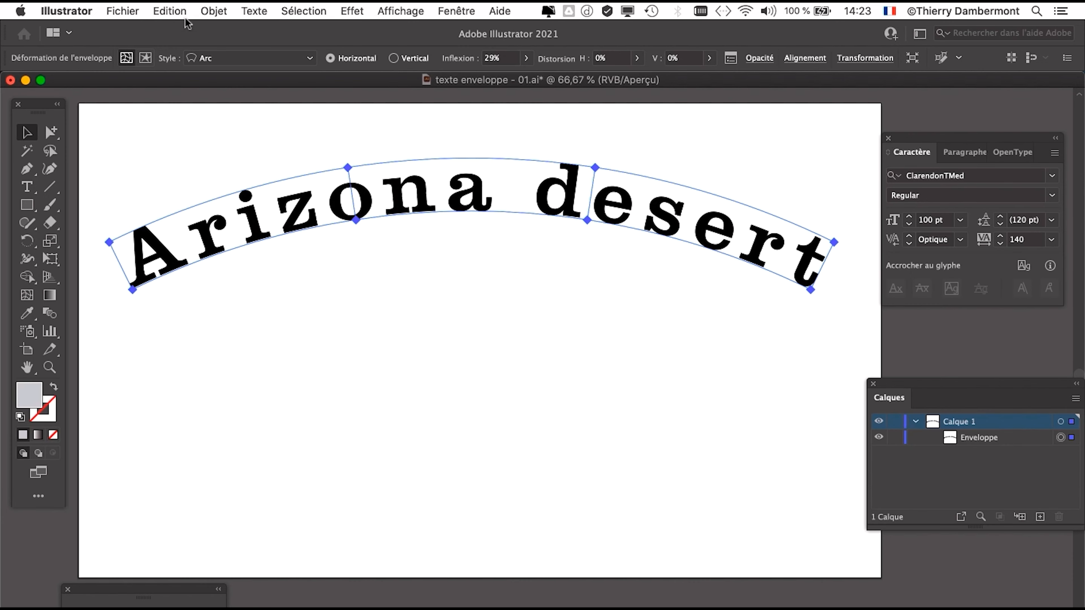
Switch the warped text to content editing using the Envelope Distort command
{"action": "left_click", "coordinate": [213, 11]}
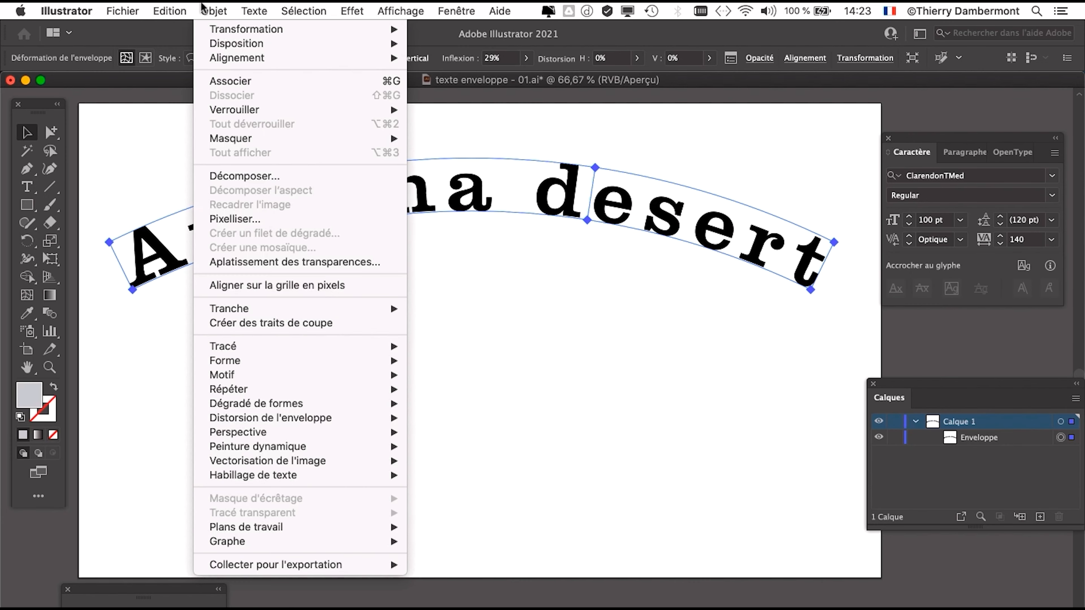
{"action": "mouse_move", "coordinate": [298, 421]}
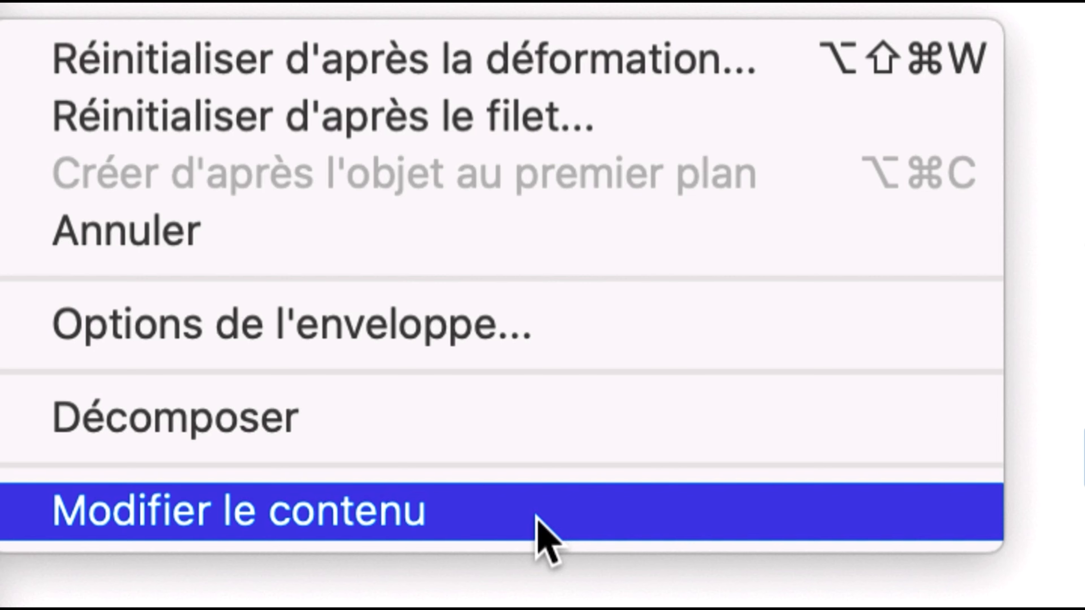
{"action": "left_click", "coordinate": [536, 516]}
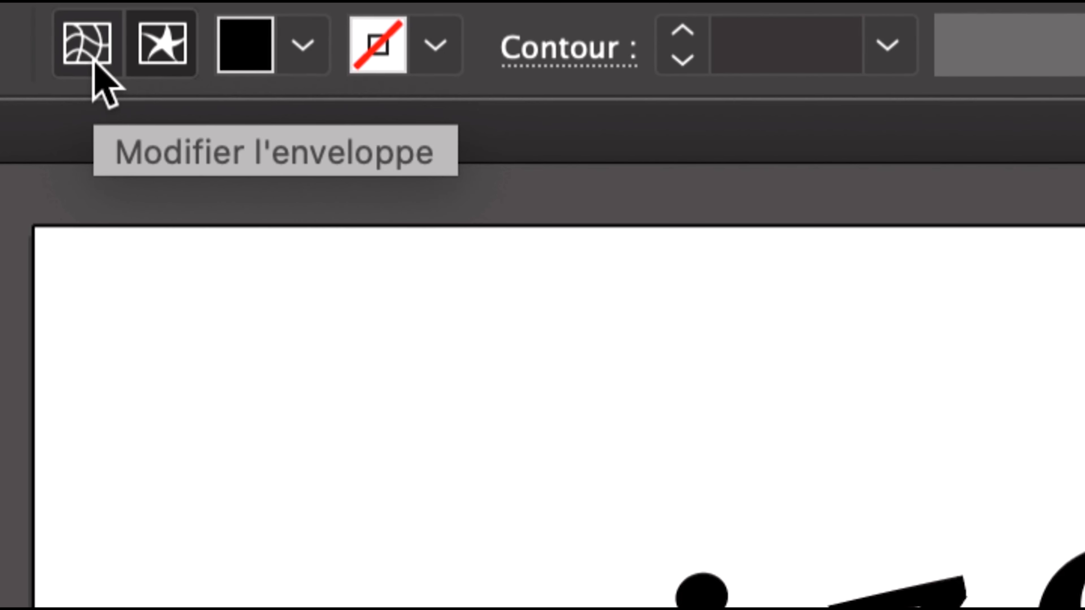
Toggle the warped text between envelope and content editing, finishing in envelope editing
{"action": "left_click", "coordinate": [92, 62]}
{"action": "left_click", "coordinate": [159, 58]}
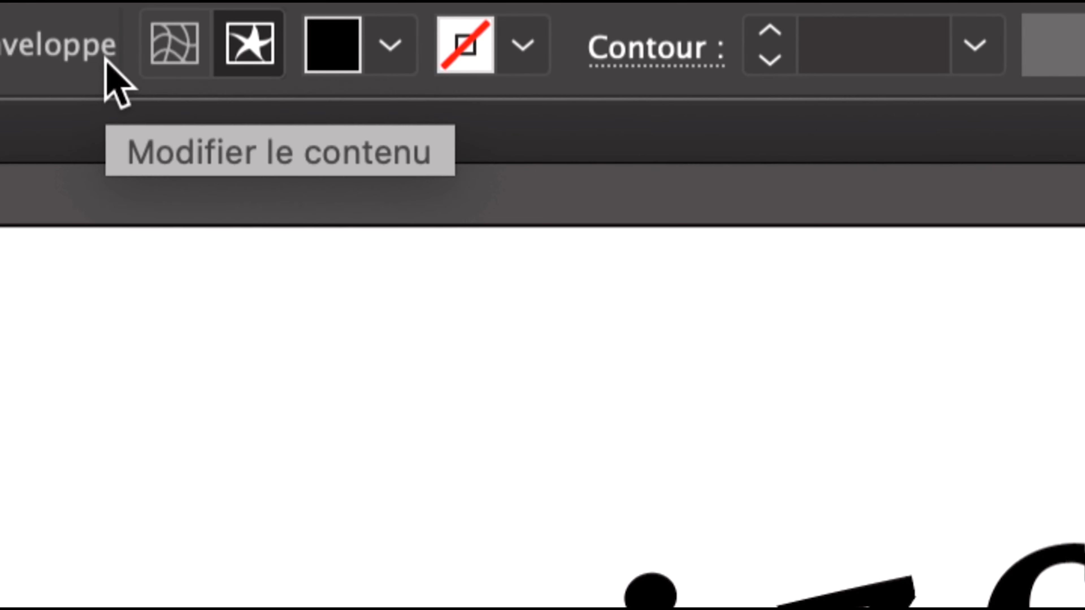
{"action": "left_click", "coordinate": [119, 62]}
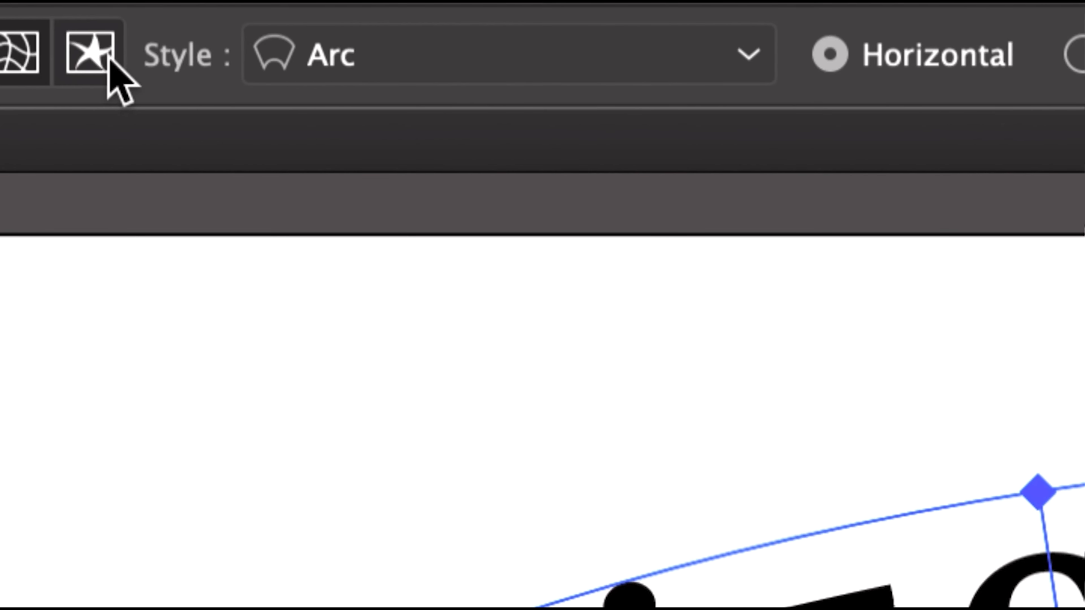
{"action": "left_click", "coordinate": [121, 54]}
{"action": "left_click", "coordinate": [115, 60]}
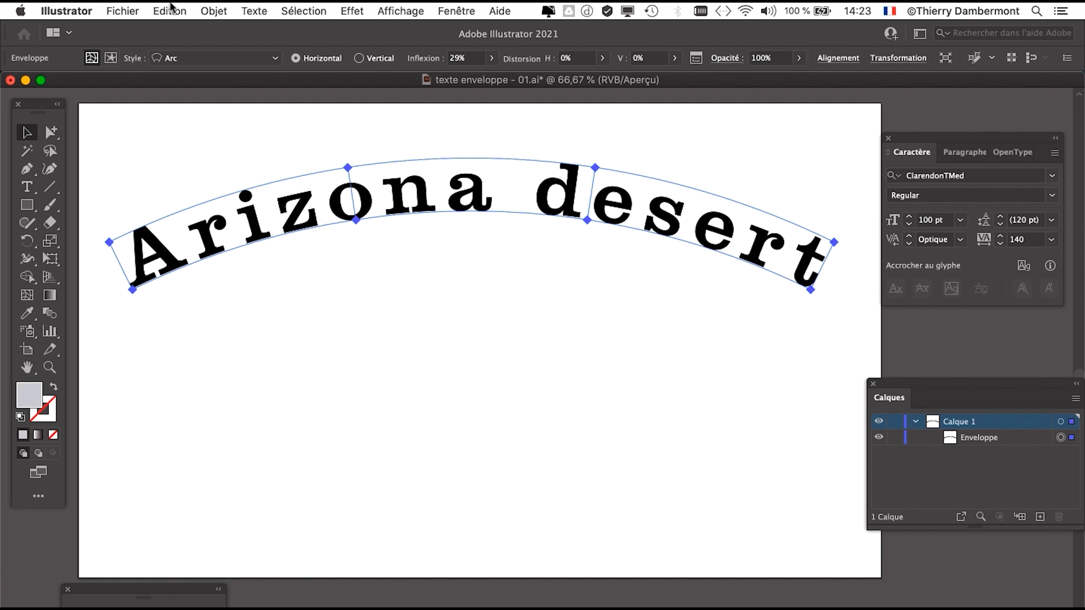
View the Envelope Options for the arched text and cancel without changing any setting
{"action": "left_click", "coordinate": [205, 9]}
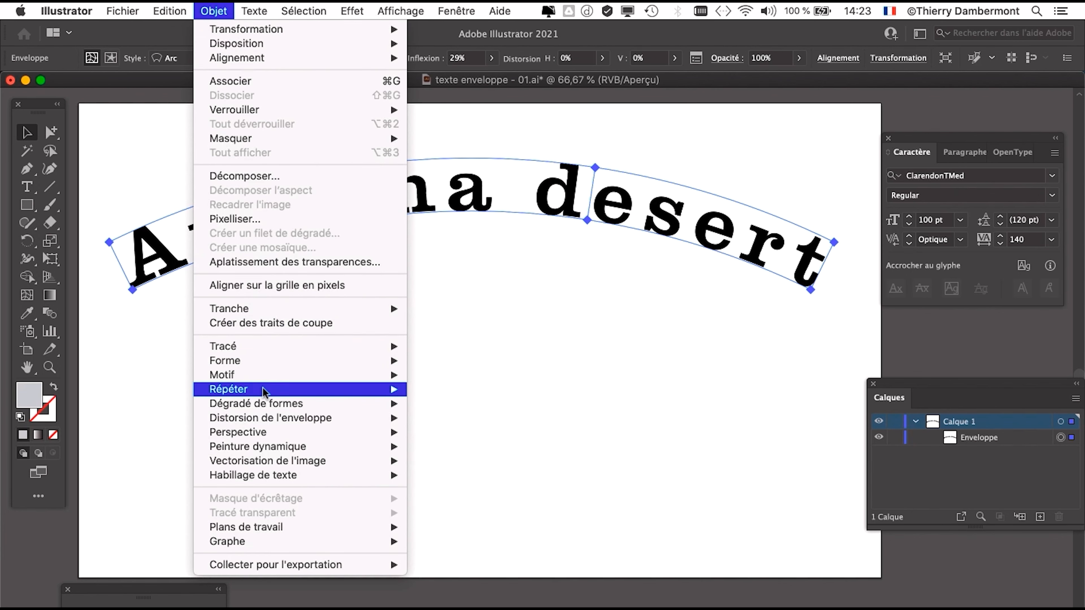
{"action": "mouse_move", "coordinate": [264, 421]}
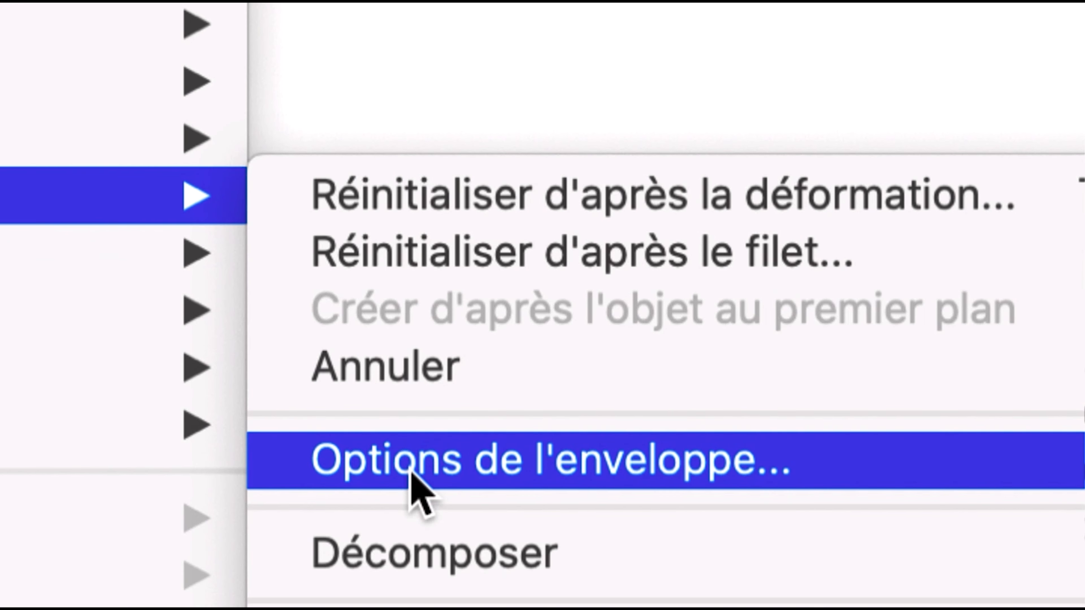
{"action": "left_click", "coordinate": [412, 472]}
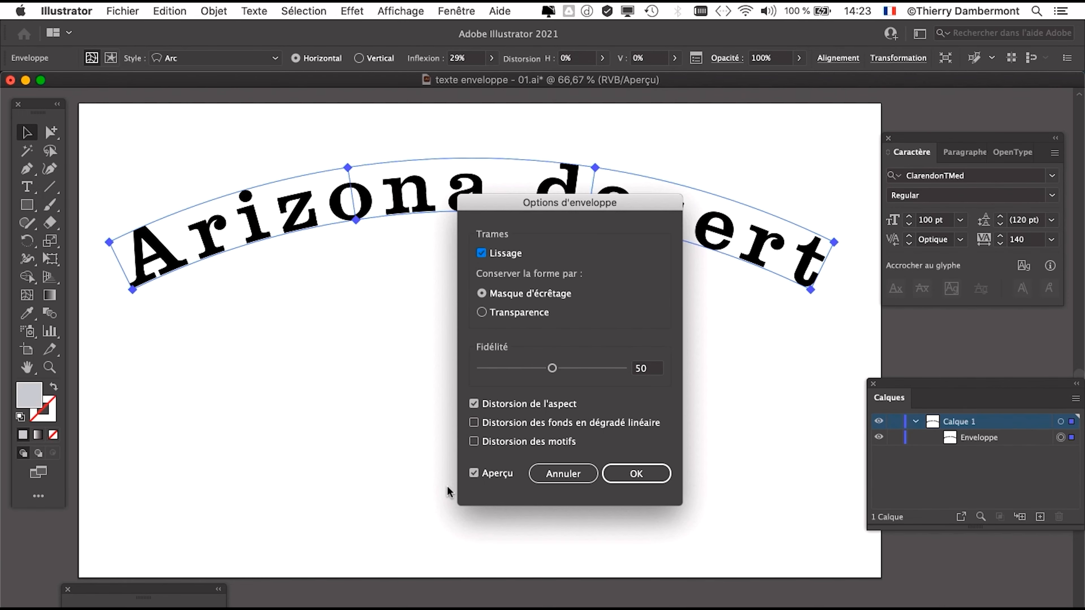
{"action": "left_click", "coordinate": [576, 467]}
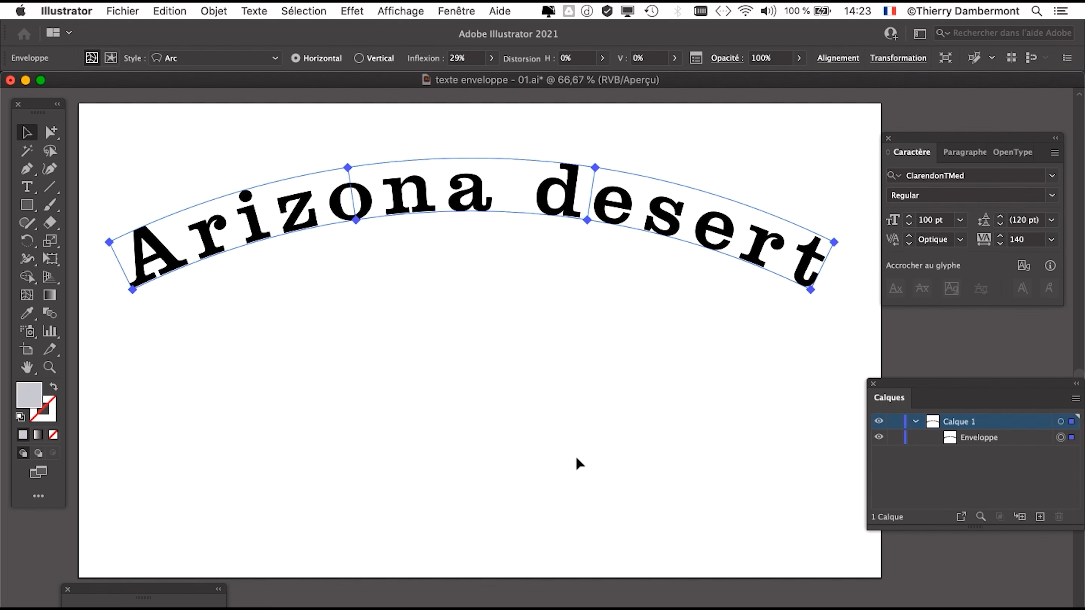
{"action": "left_click", "coordinate": [158, 9]}
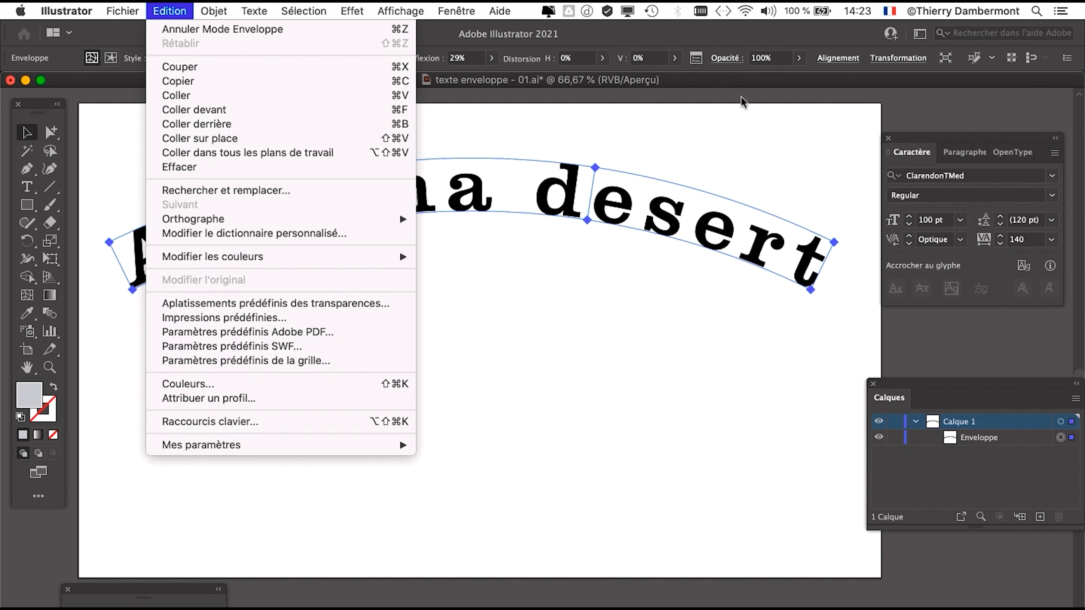
{"action": "left_click", "coordinate": [743, 104]}
Reset the arched text's envelope with a warp, keeping the horizontal Arc style and setting the bend to 25%
{"action": "left_click", "coordinate": [188, 10]}
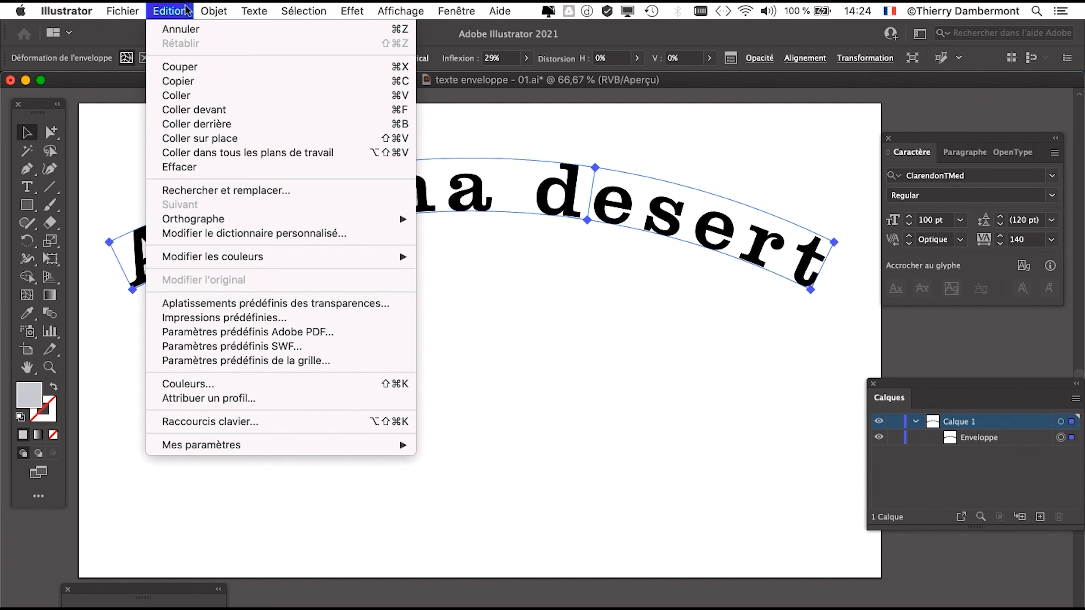
{"action": "mouse_move", "coordinate": [214, 11]}
{"action": "mouse_move", "coordinate": [310, 448]}
{"action": "mouse_move", "coordinate": [269, 416]}
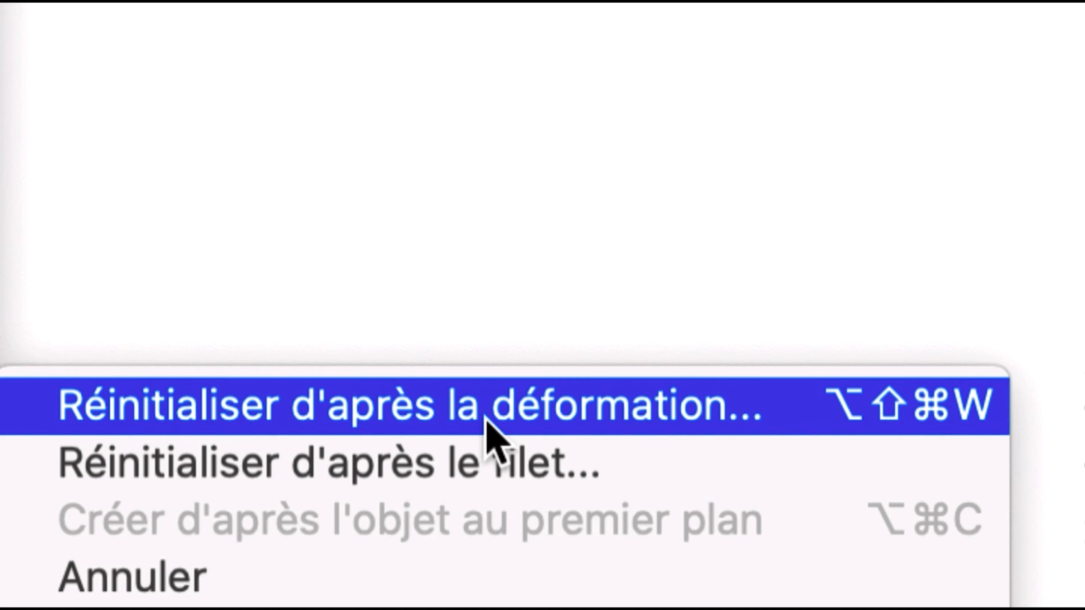
{"action": "left_click", "coordinate": [486, 417]}
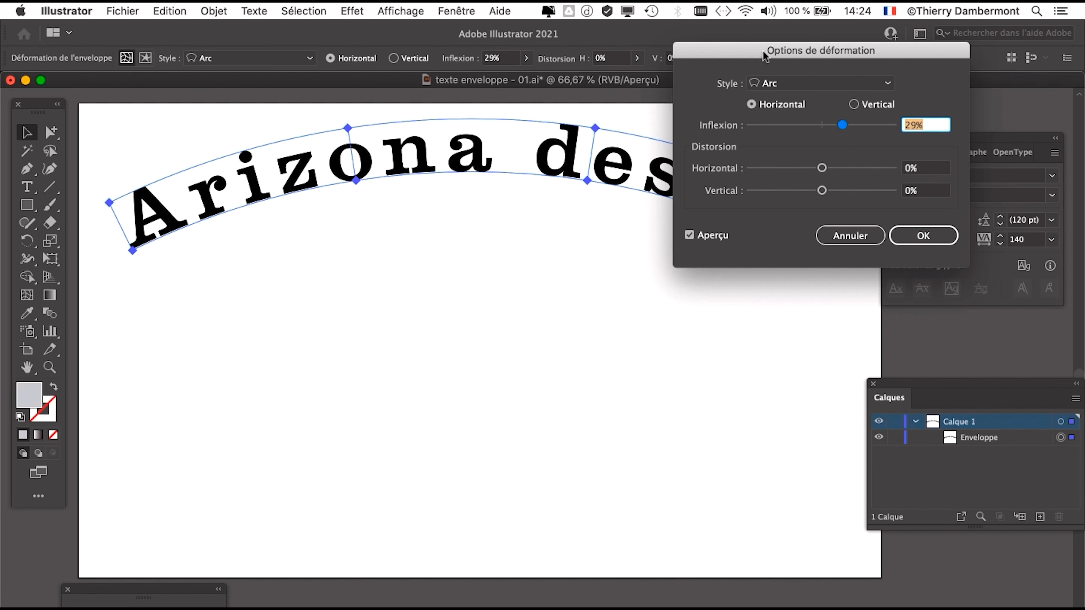
{"action": "left_click_drag", "start_coordinate": [763, 50], "coordinate": [614, 257]}
{"action": "left_click_drag", "start_coordinate": [668, 338], "coordinate": [642, 338]}
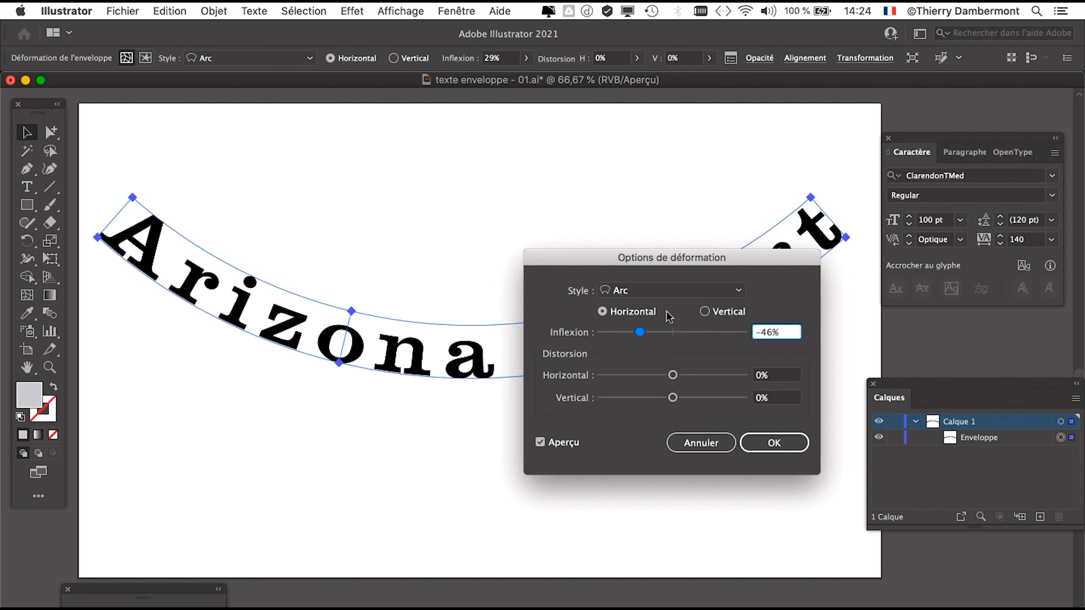
{"action": "left_click_drag", "start_coordinate": [709, 339], "coordinate": [691, 340]}
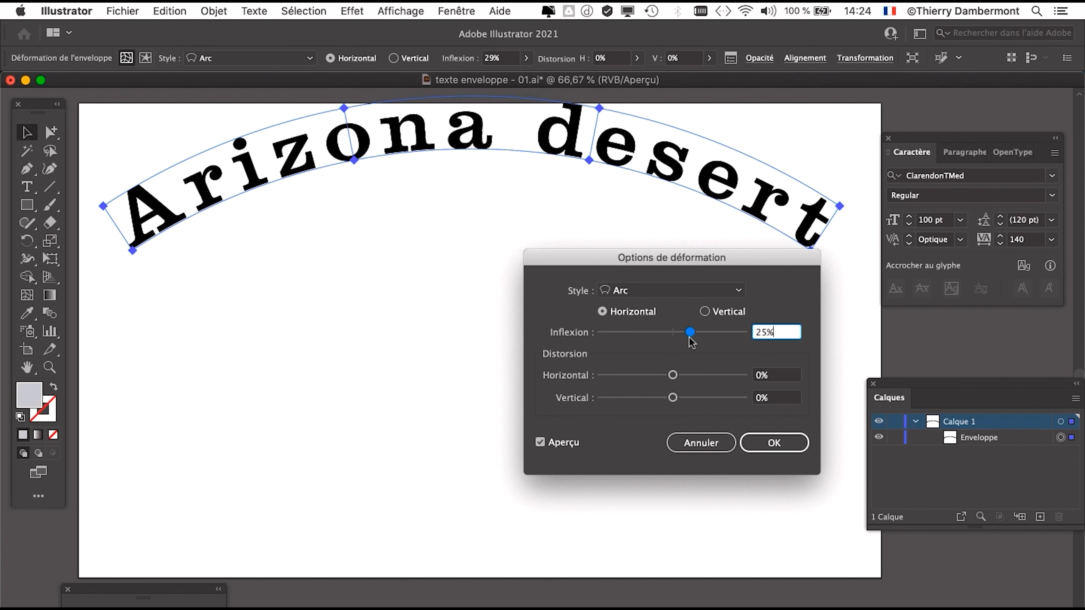
{"action": "left_click", "coordinate": [760, 442]}
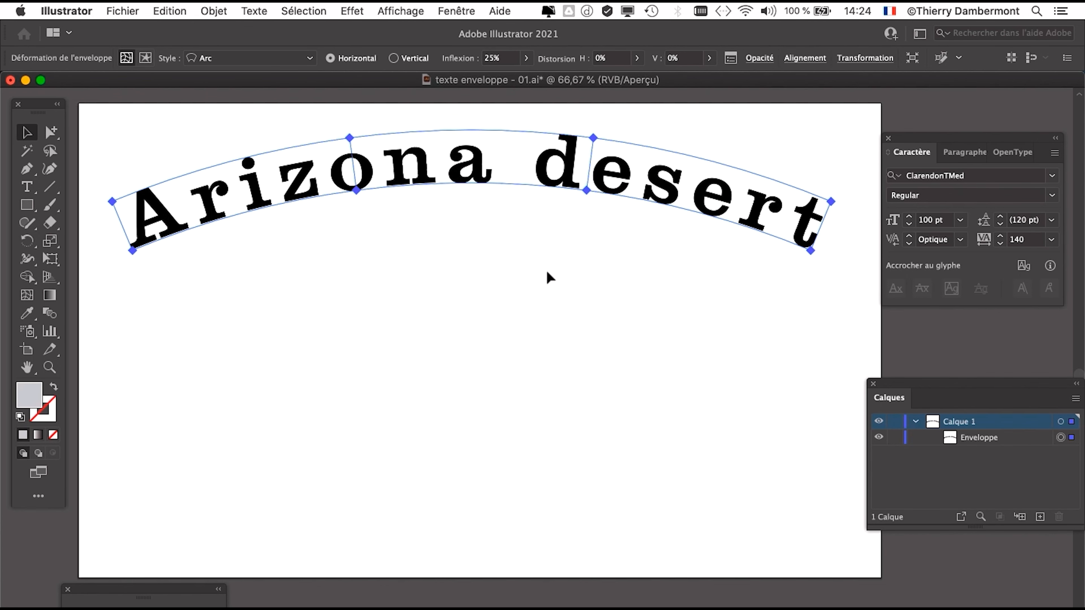
Save a new version of the document as "texte enveloppe - 02.ai" in Adobe Illustrator format with the default options
{"action": "scroll", "coordinate": [450, 270], "scroll_direction": "down", "scroll_amount": 1}
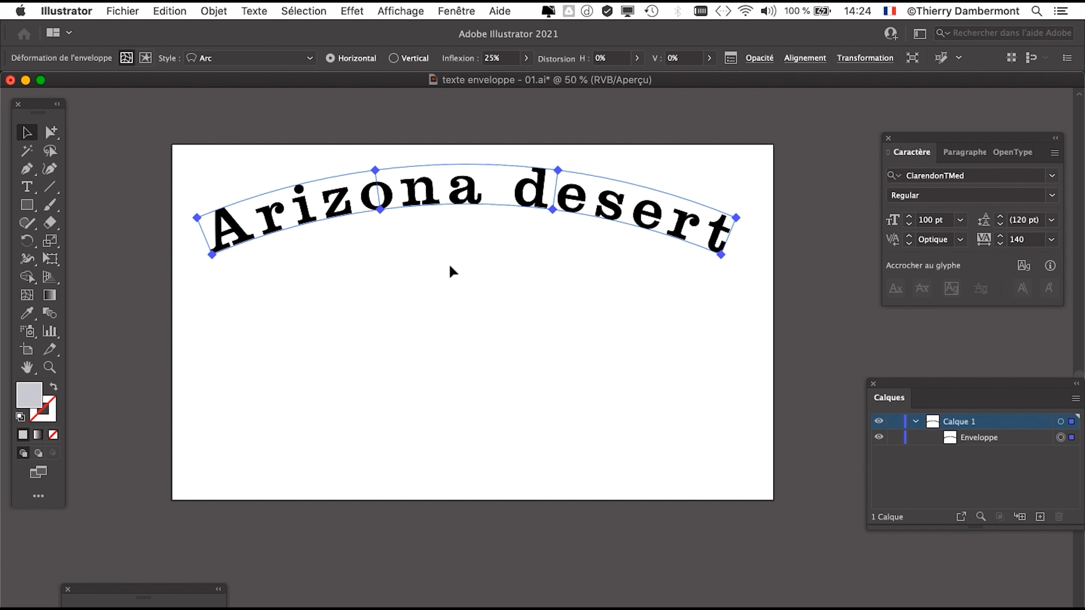
{"action": "left_click", "coordinate": [111, 8]}
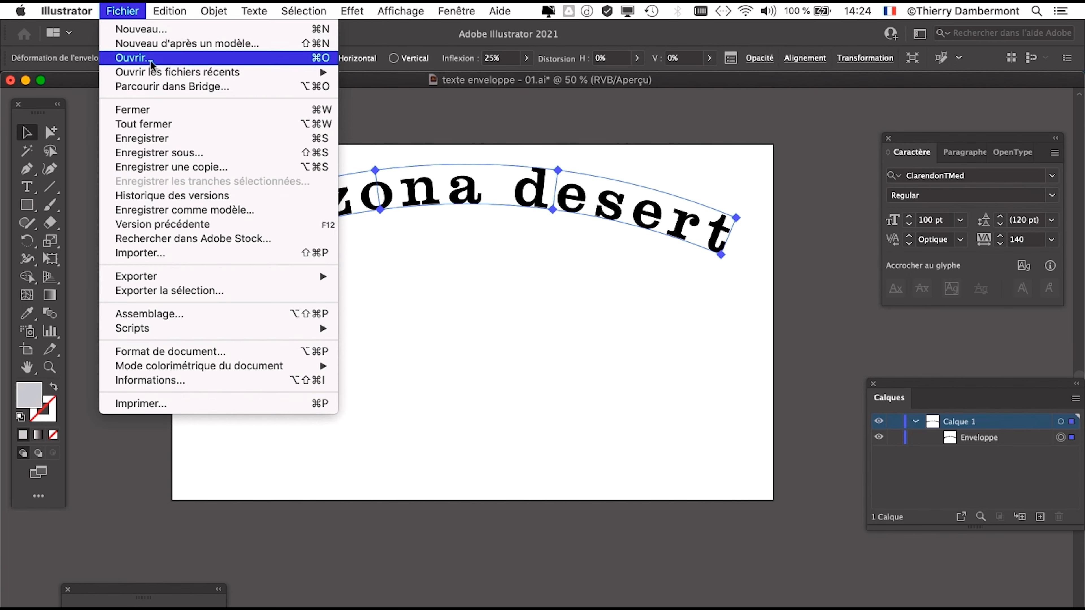
{"action": "left_click", "coordinate": [175, 153]}
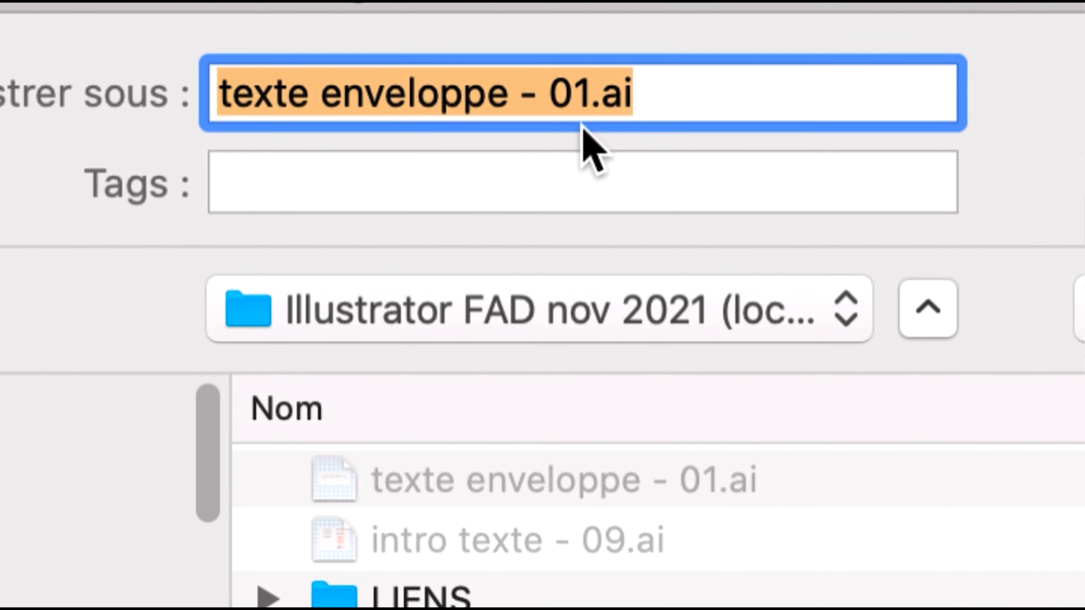
{"action": "left_click_drag", "start_coordinate": [597, 18], "coordinate": [580, 18]}
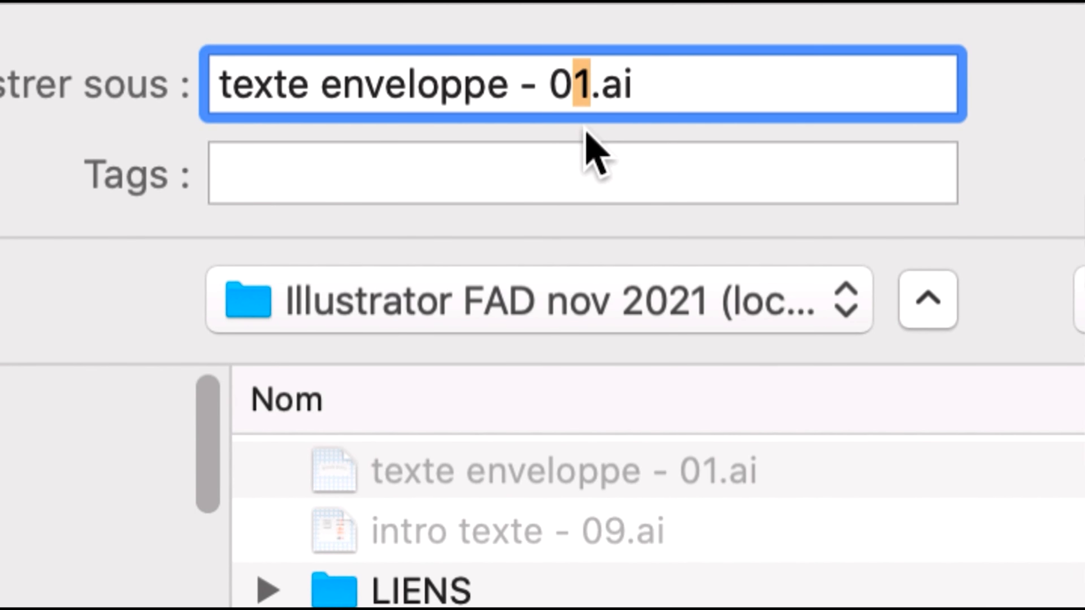
{"action": "type", "text": "2"}
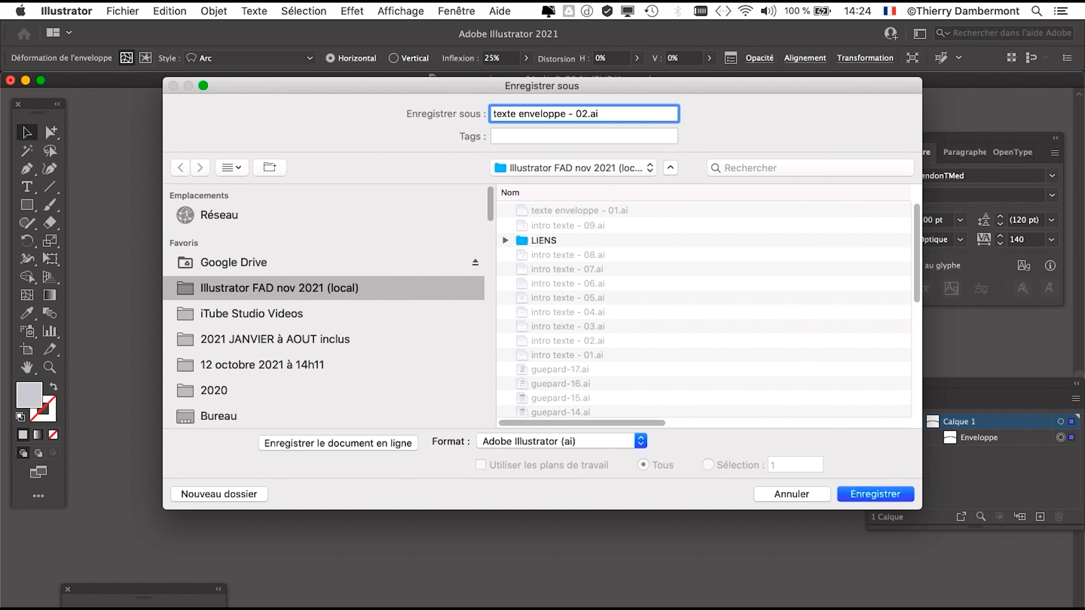
{"action": "key", "text": "Return"}
{"action": "key", "text": "Return"}
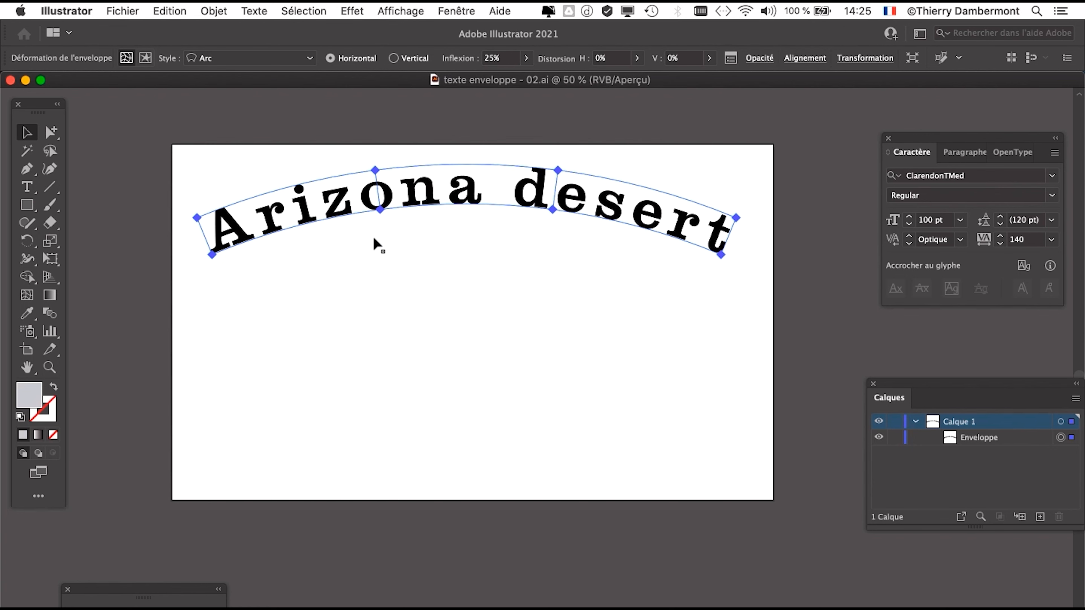